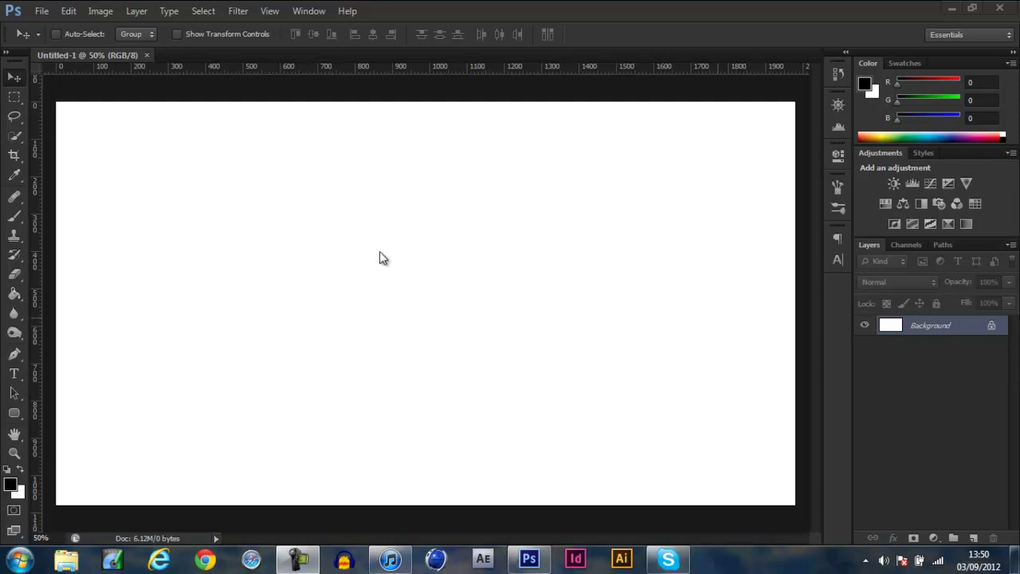
Marquee a square on the Background and fill it black with the Paint Bucket
left_click(20, 101)
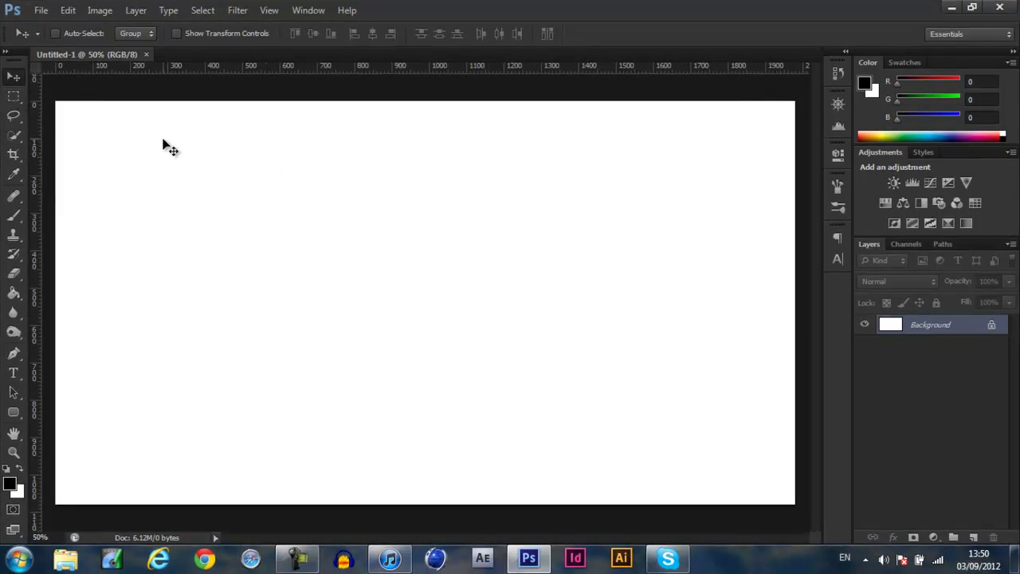
left_click(13, 96)
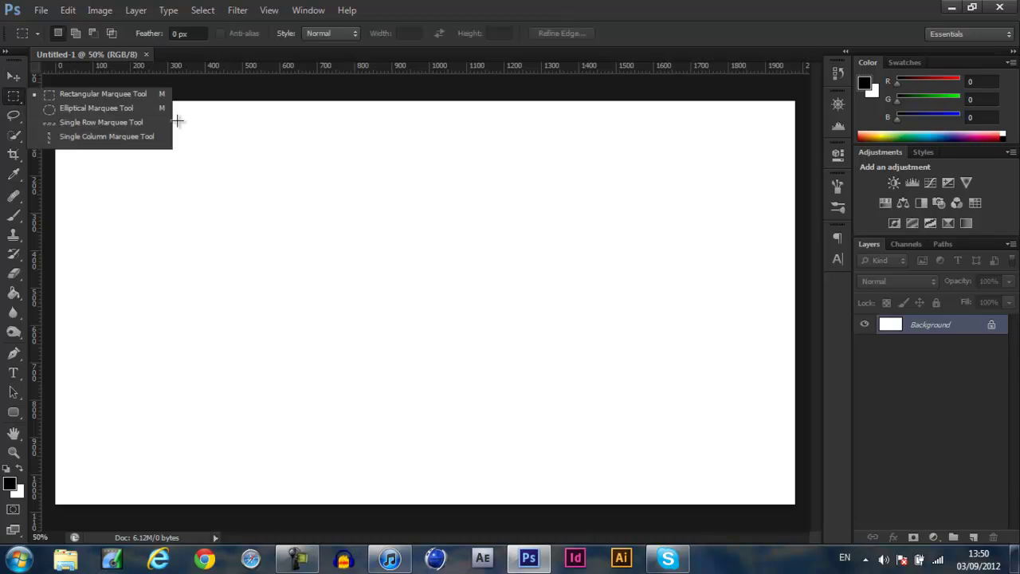
left_click(295, 208)
left_click_drag(255, 156, 508, 356)
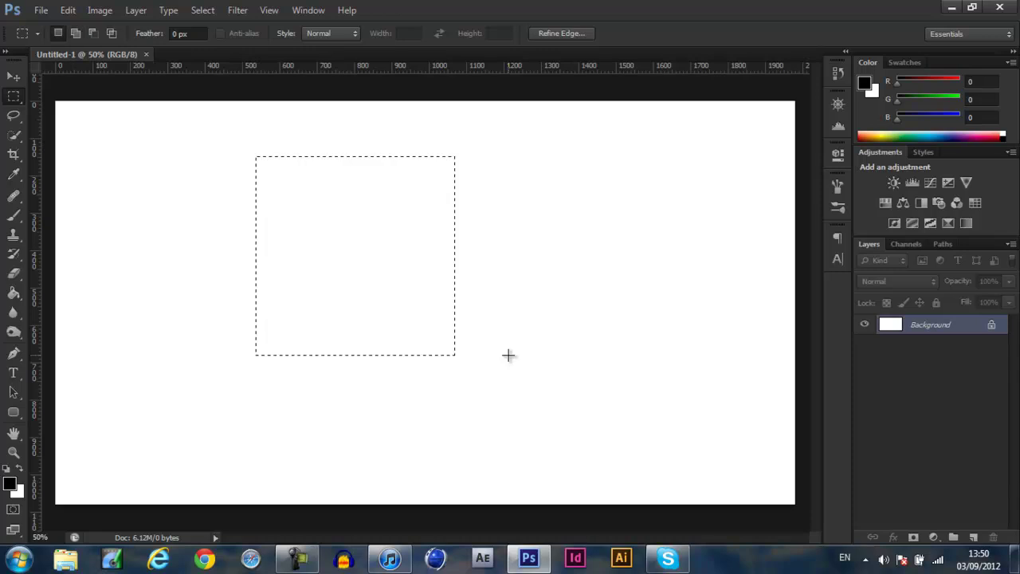
key("g")
left_click(403, 295)
Deselect, try moving the square, dismiss the locked-layer error, and undo the black fill
key("m")
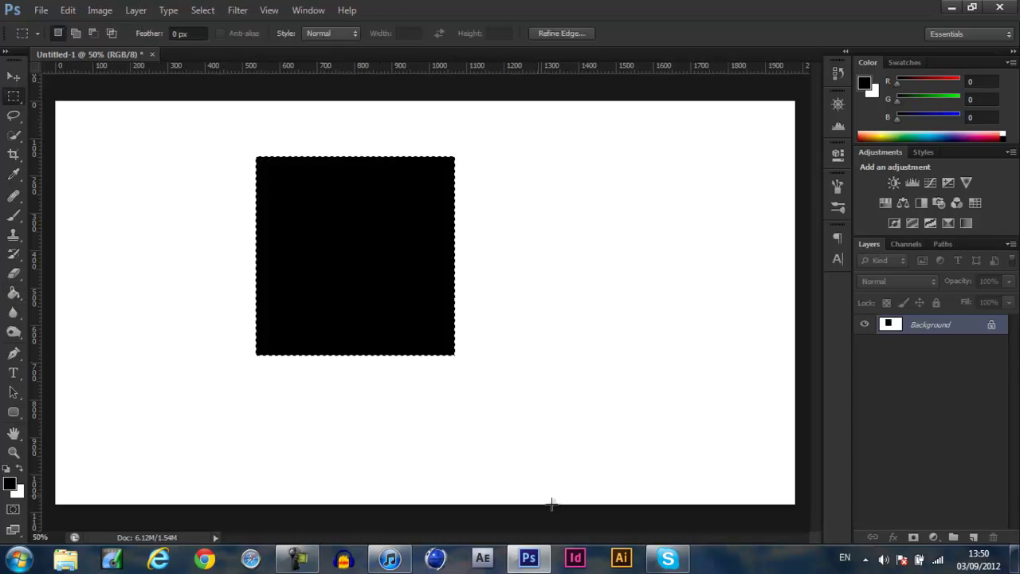
key("ctrl+d")
key("v")
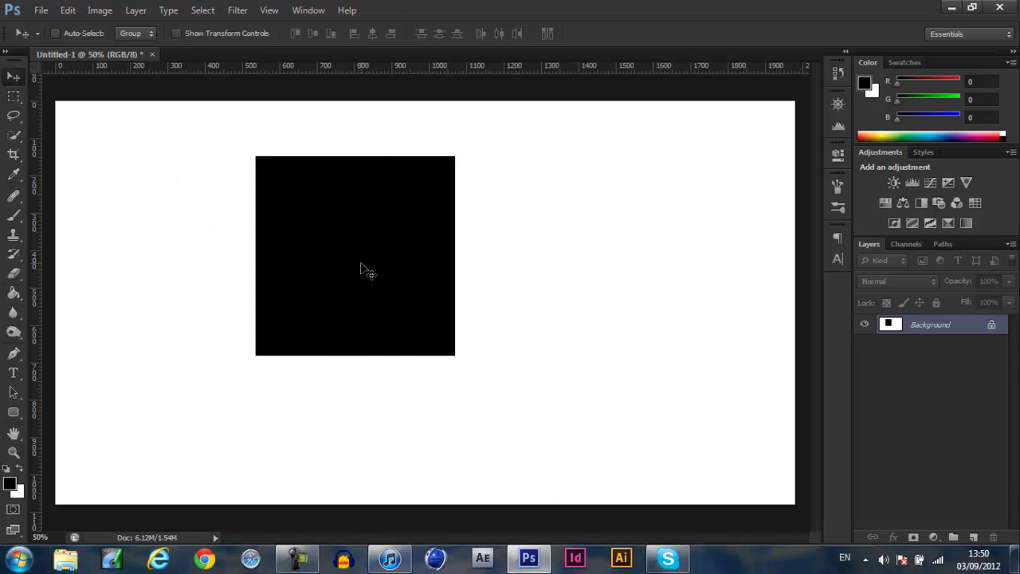
left_click_drag(362, 269, 555, 354)
key("Return")
key("ctrl+alt+z")
key("ctrl+alt+z")
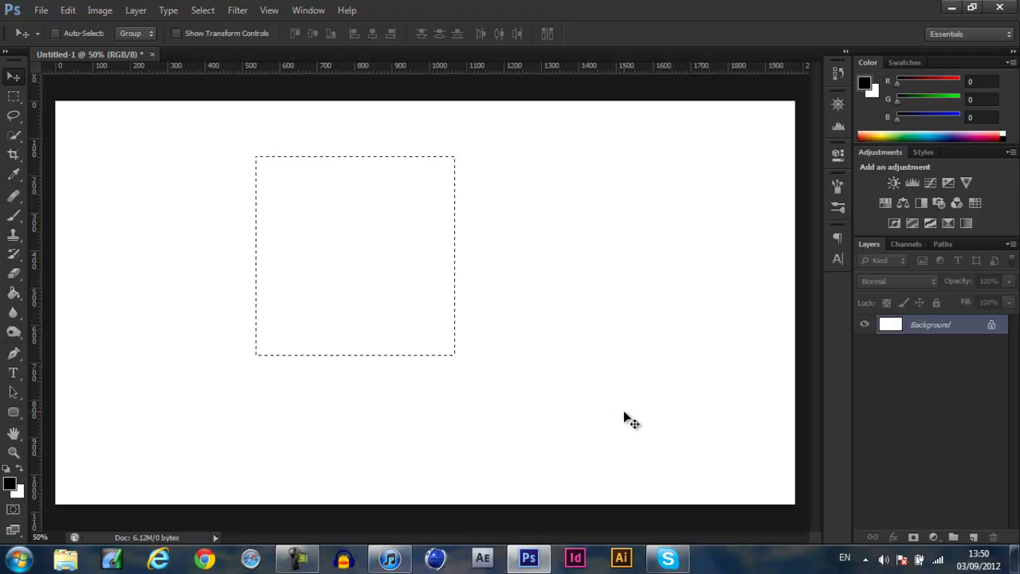
Add Layer 1 and fill a square marquee on it with black
left_click(973, 538)
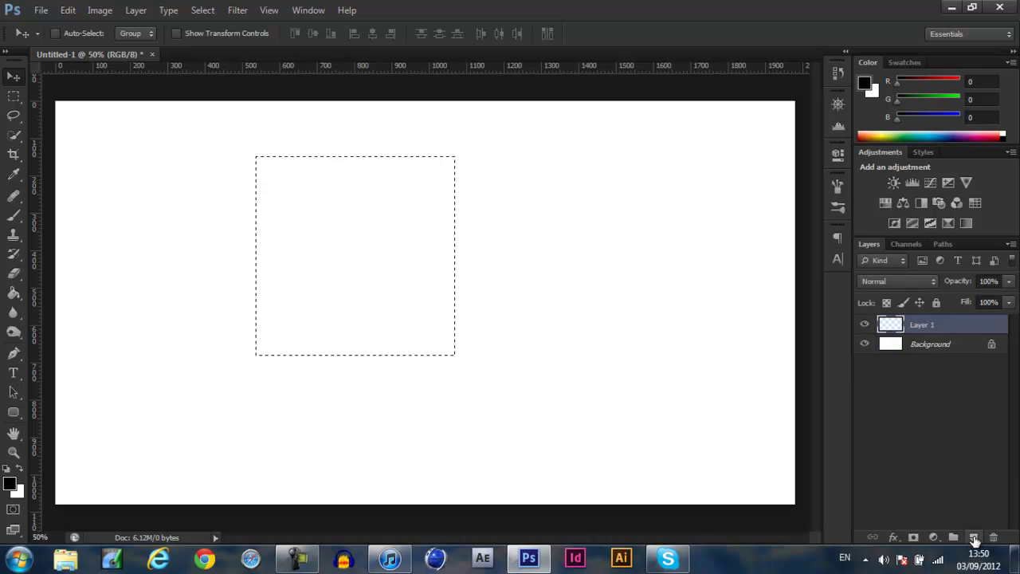
key("m")
key("ctrl+d")
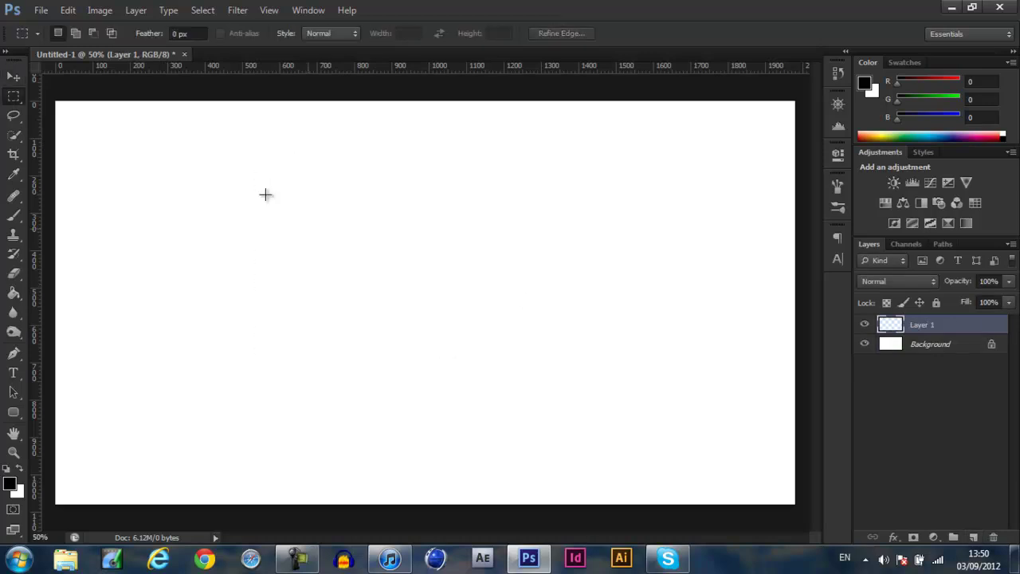
left_click_drag(328, 167, 582, 397)
key("g")
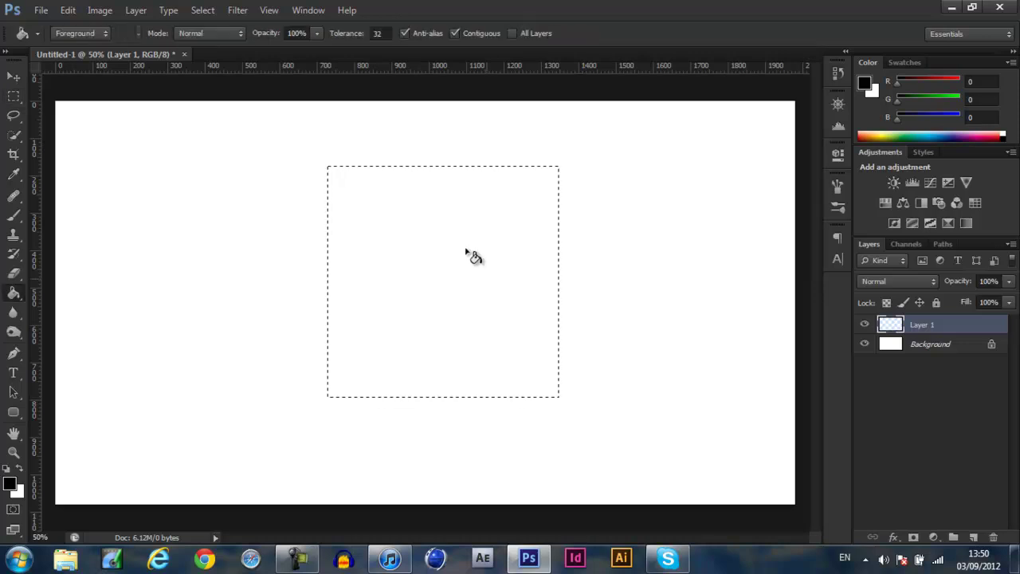
left_click(457, 308)
Deselect and shift the black square slightly up and left
key("m")
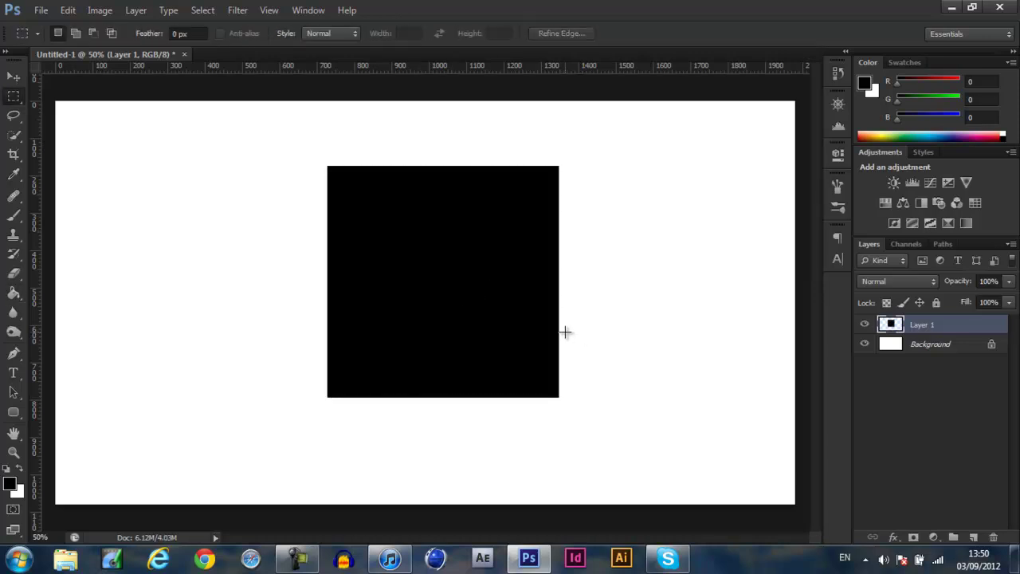
key("v")
key("ctrl+d")
left_click_drag(517, 328, 492, 325)
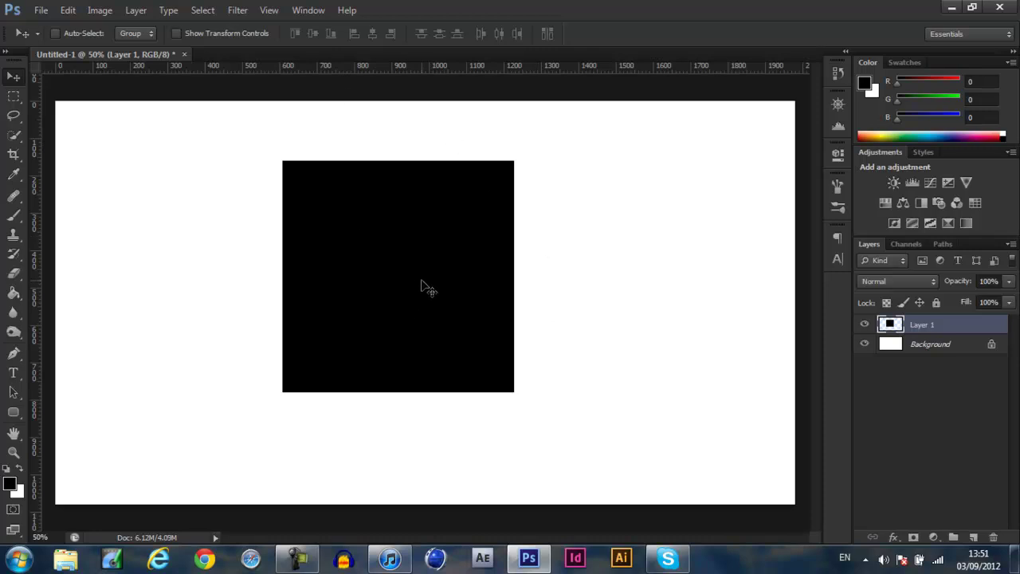
Zoom in and draw a closed Pen path around the square's lower-left half along the diagonal
key("ctrl+plus")
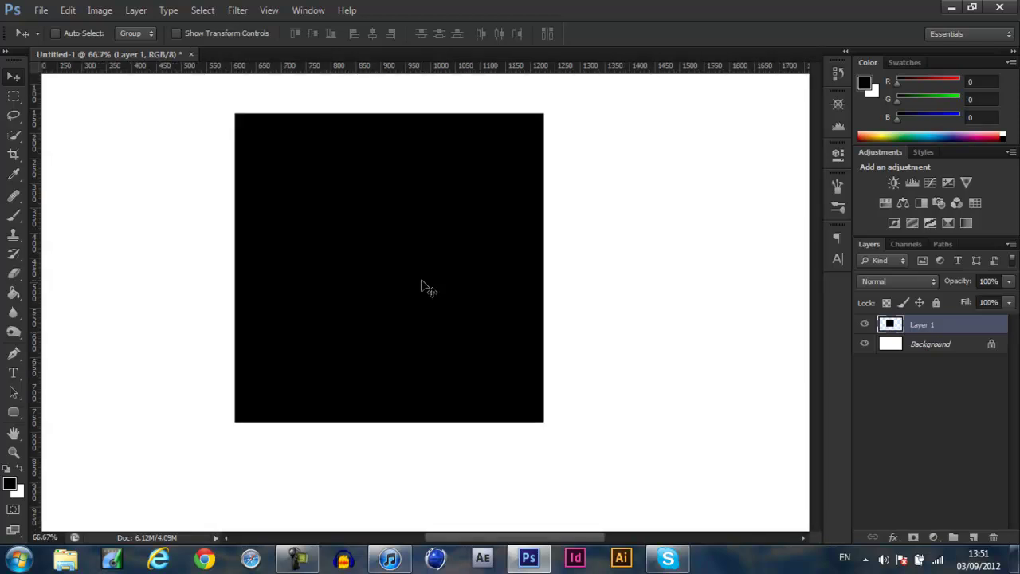
key("p")
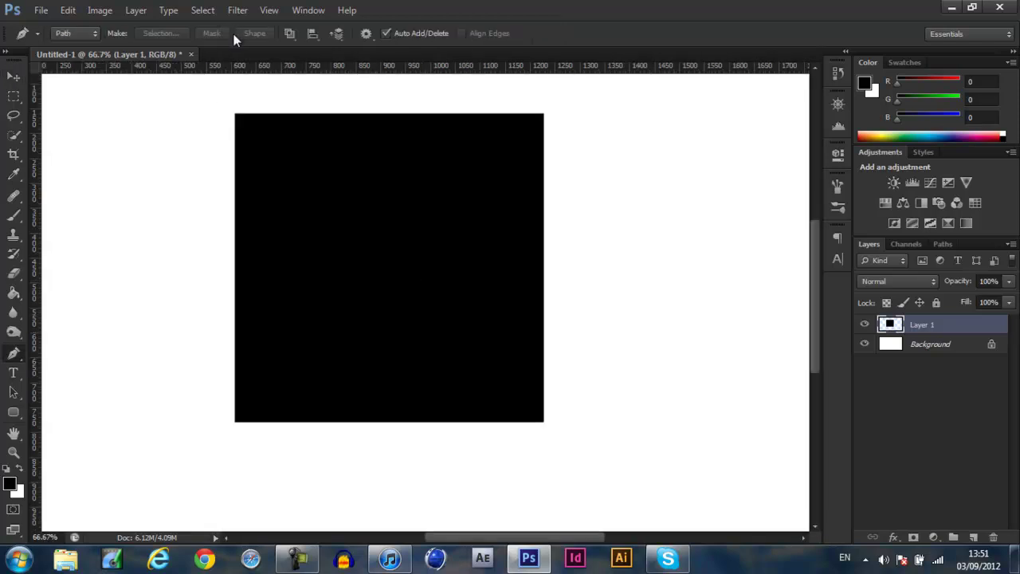
left_click(229, 110)
left_click(621, 474, "shift")
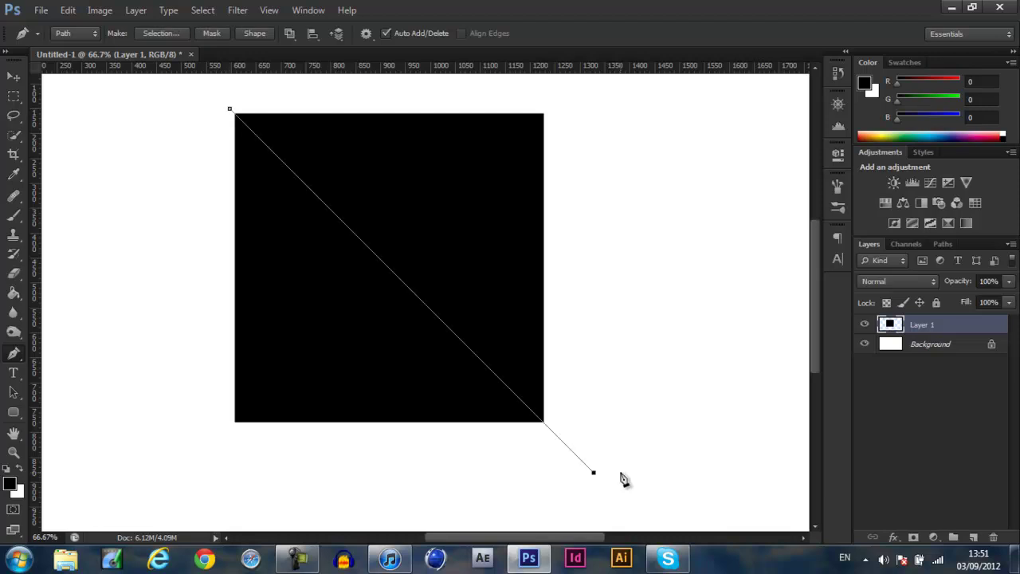
left_click(202, 484)
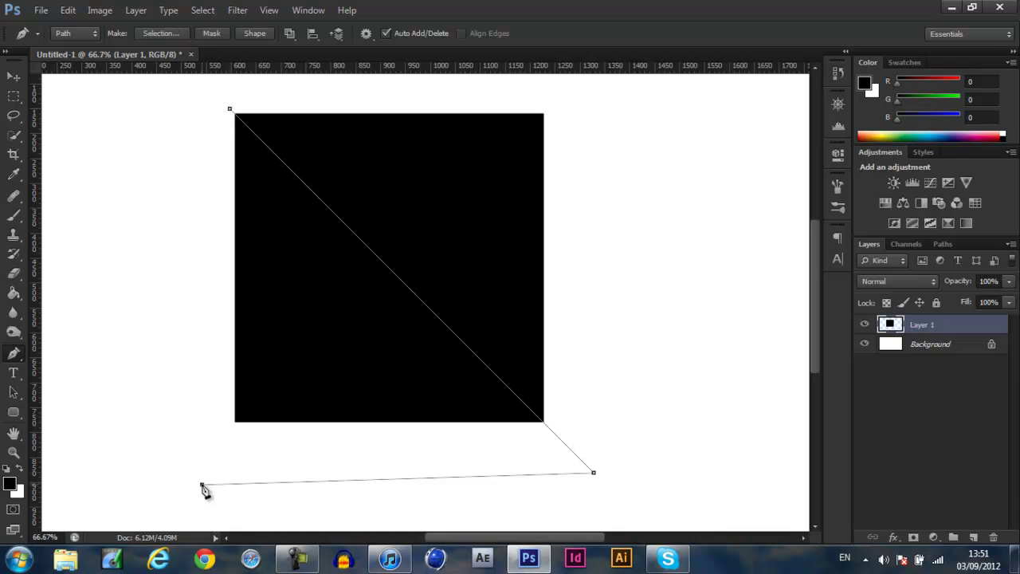
left_click(86, 161)
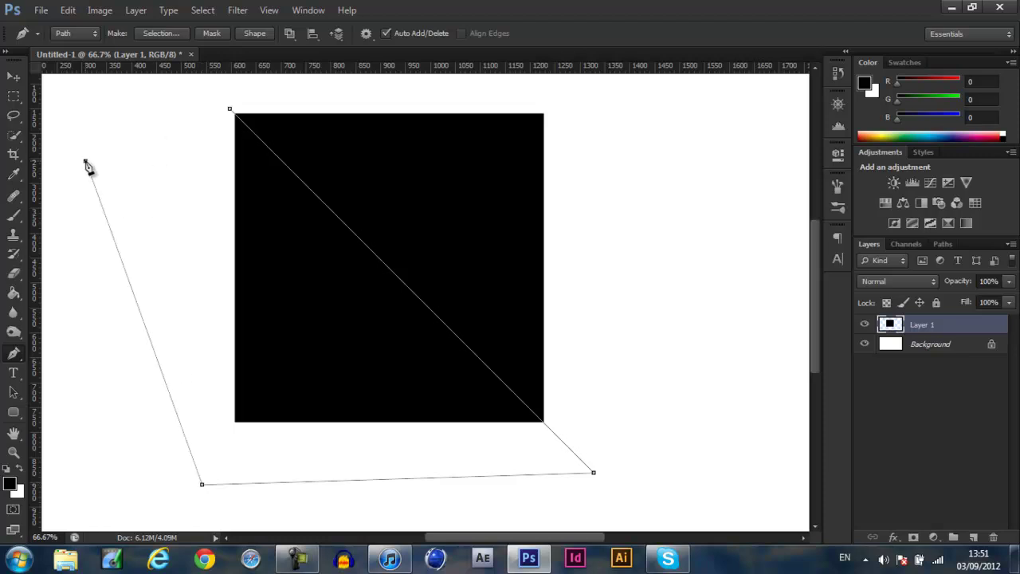
left_click(111, 130)
left_click(195, 98)
left_click(232, 116)
Convert the closed path into an active selection
right_click(490, 200)
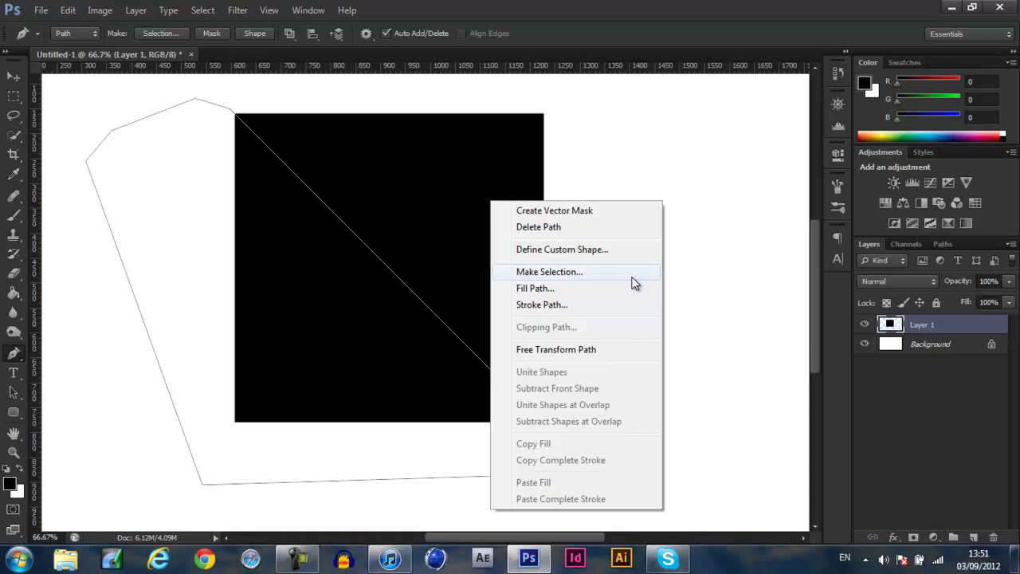
left_click(633, 273)
key("Return")
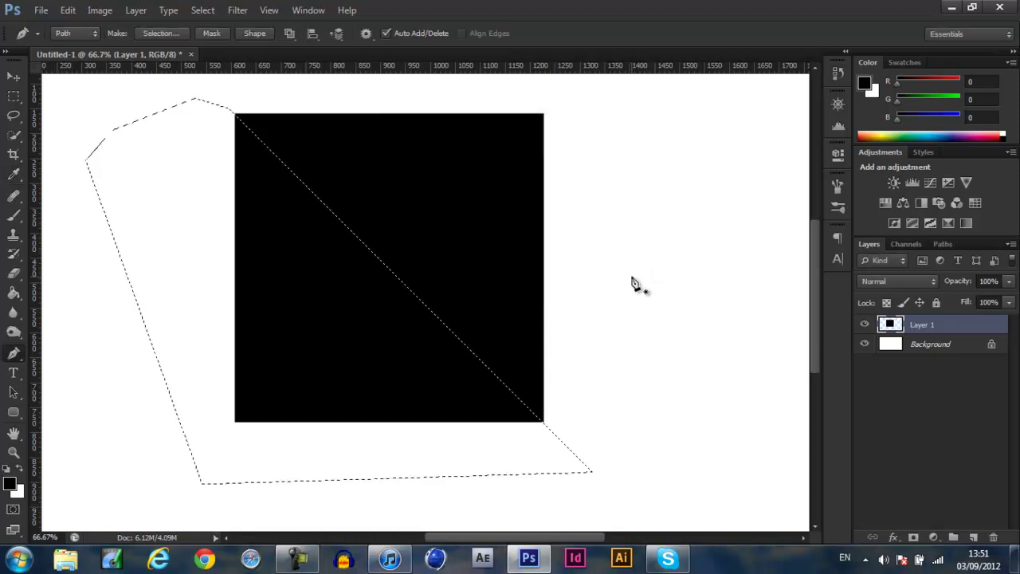
key("m")
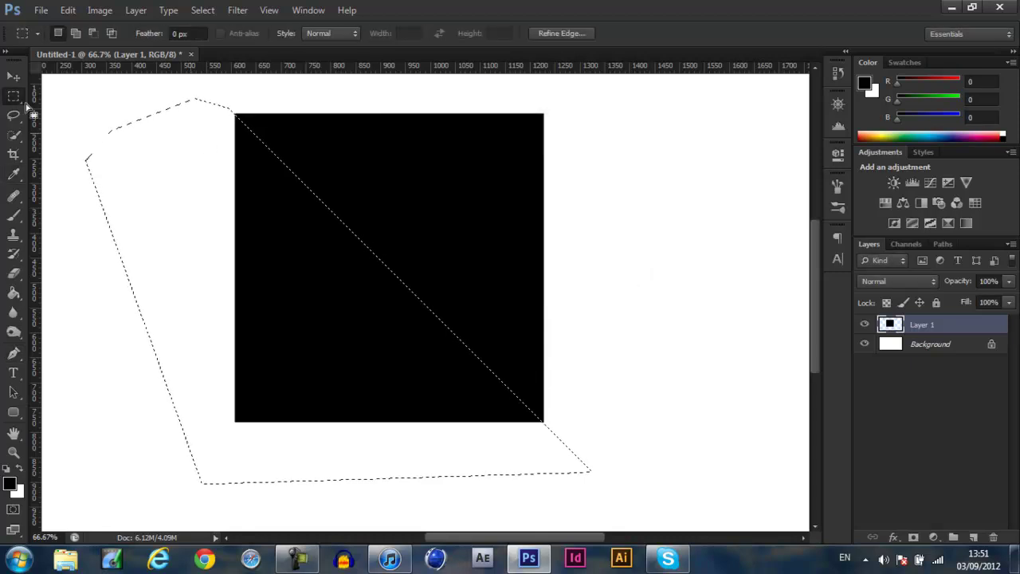
Cut the lower-left half onto Layer 2 and toggle each layer's visibility to check it
right_click(394, 197)
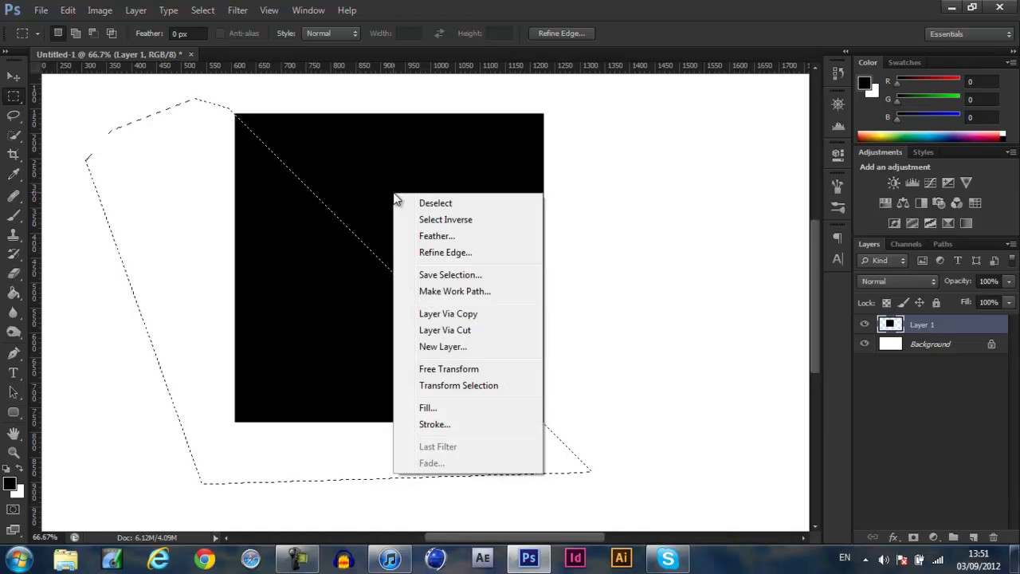
left_click(473, 336)
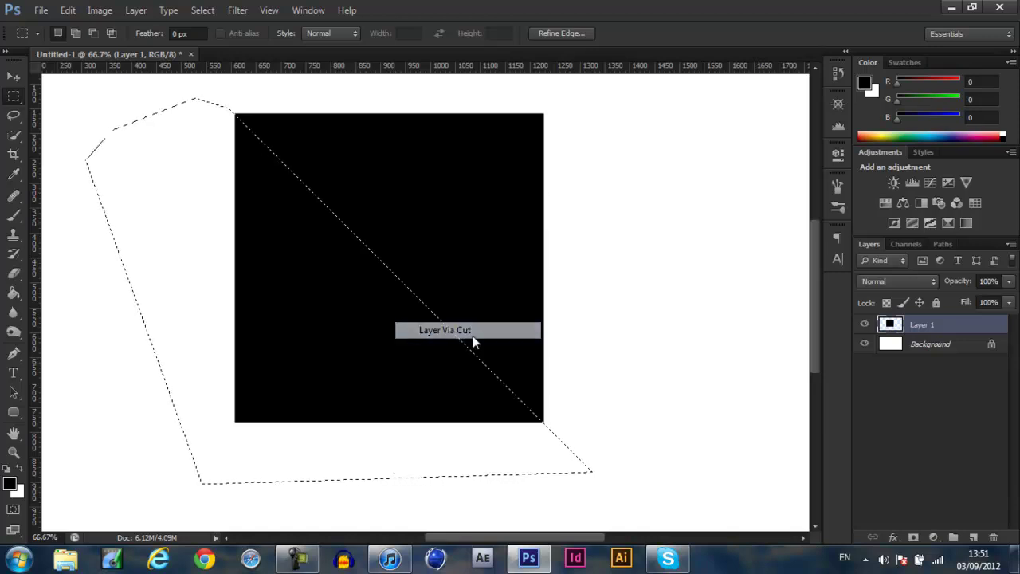
key("v")
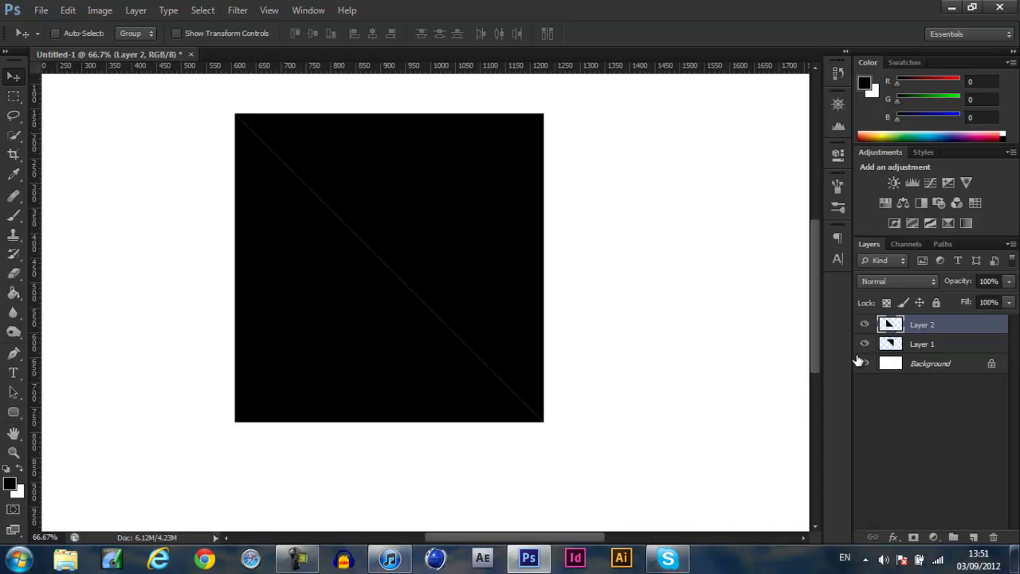
left_click(864, 343)
left_click(864, 343)
left_click(865, 324)
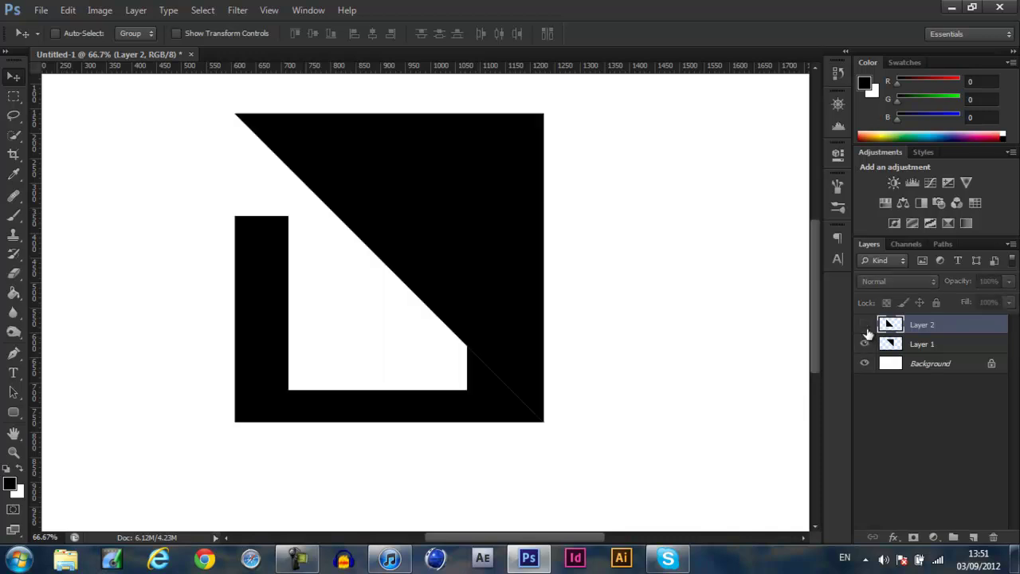
left_click(865, 324)
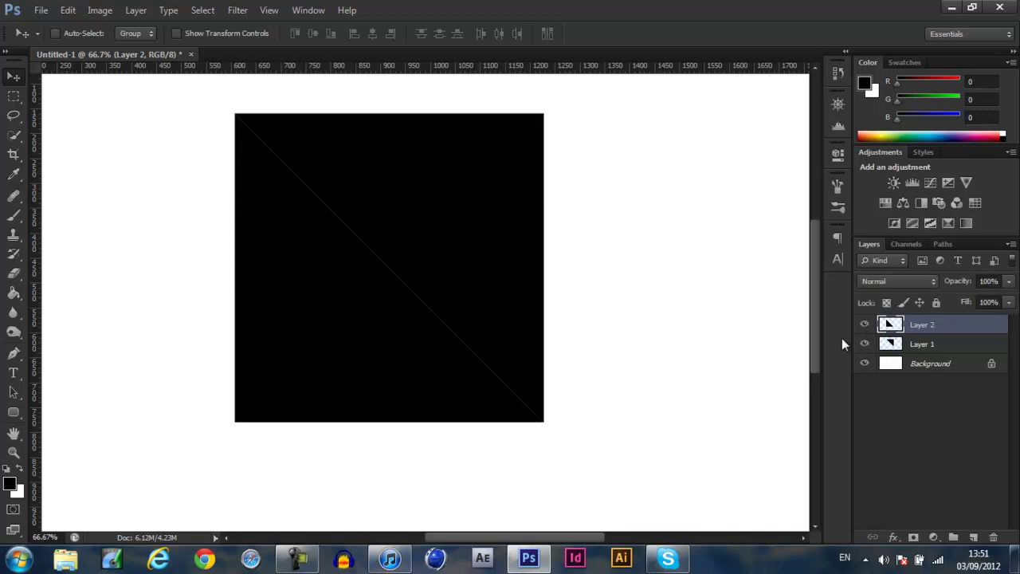
Nudge the lower-left triangle with Shift+arrow keys to open a white diagonal gap
key("shift+Down")
key("shift+Down")
key("shift+Left")
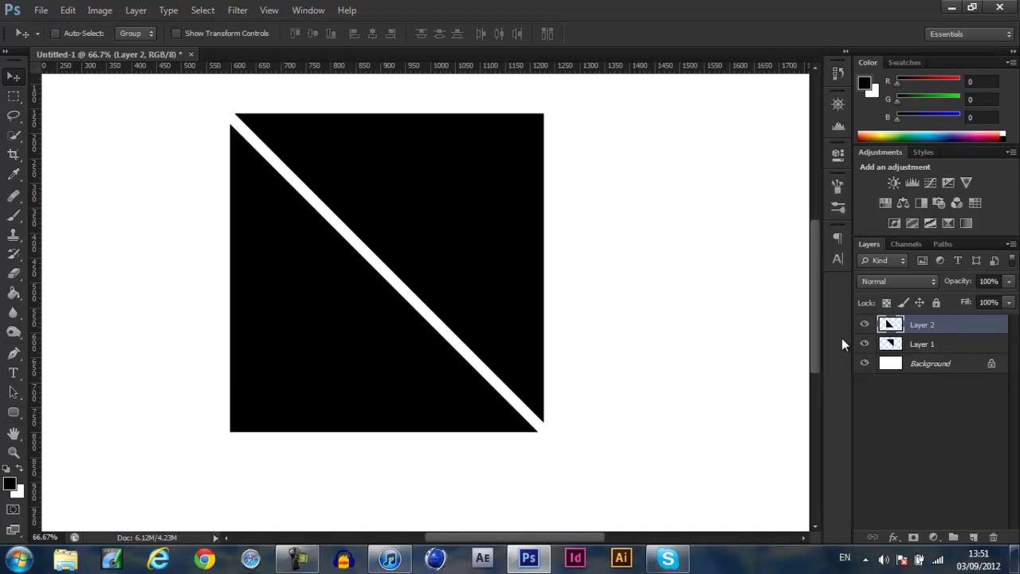
key("shift+Left")
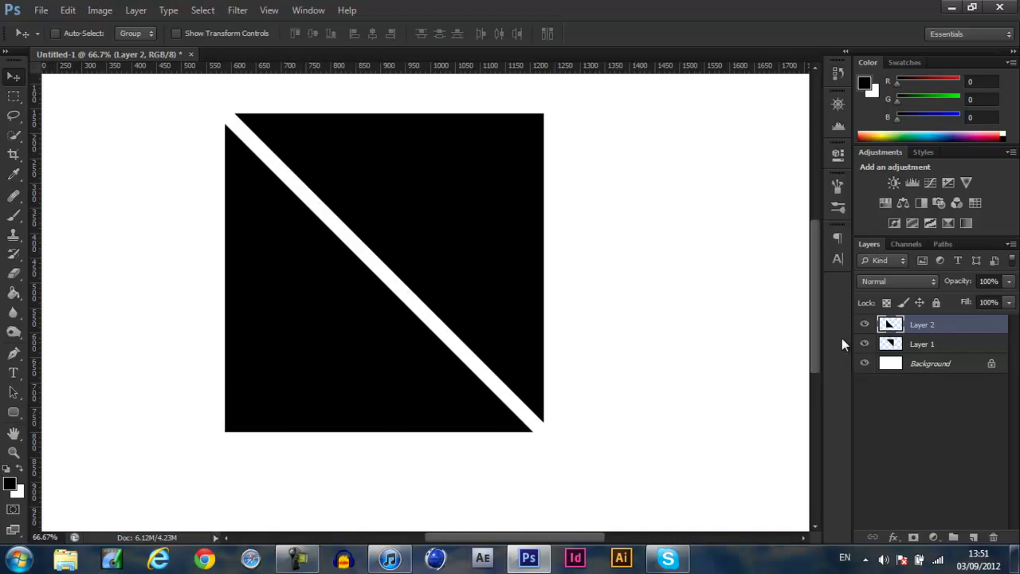
key("shift+Right")
key("shift+Up")
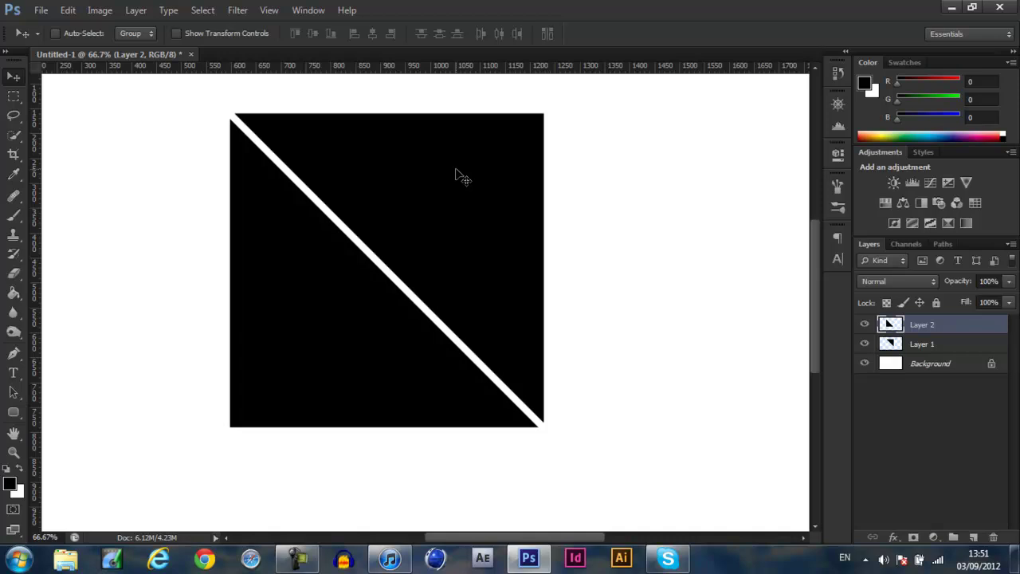
Rotate both triangle layers into a diamond, then marquee a 532×20 px strip across its right half
left_click(953, 348, "shift")
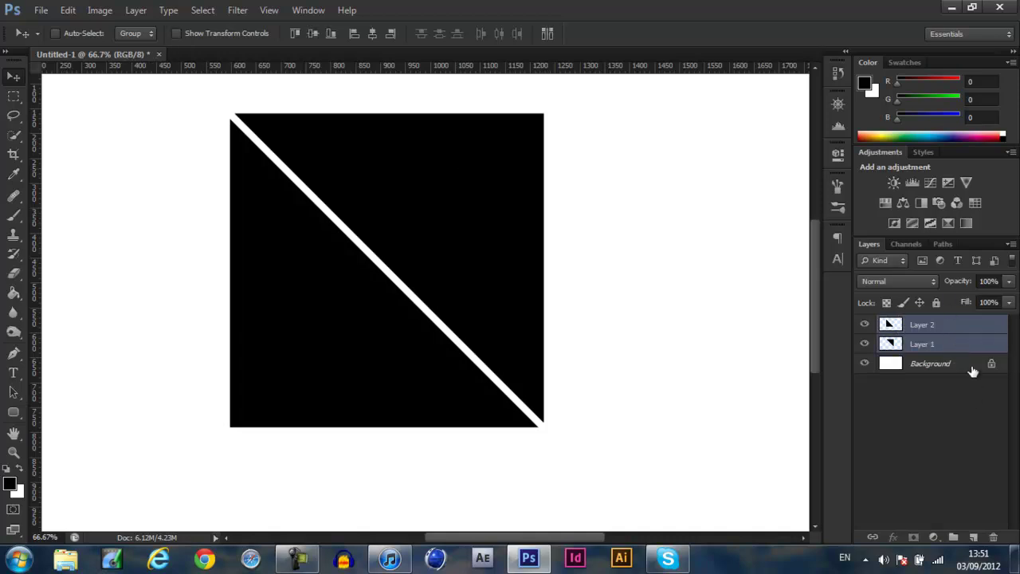
key("ctrl+t")
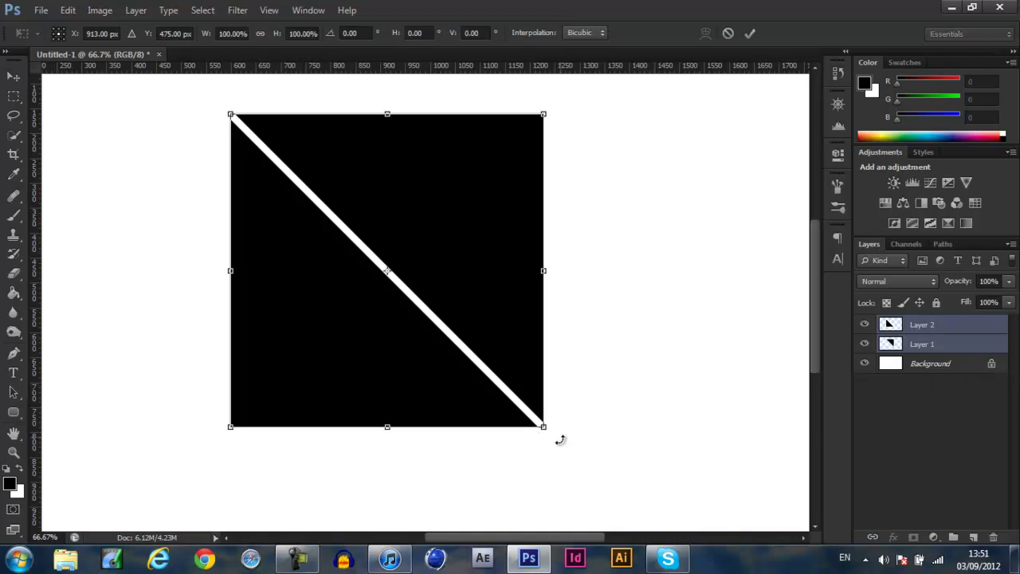
left_click_drag(560, 439, 378, 443)
key("Return")
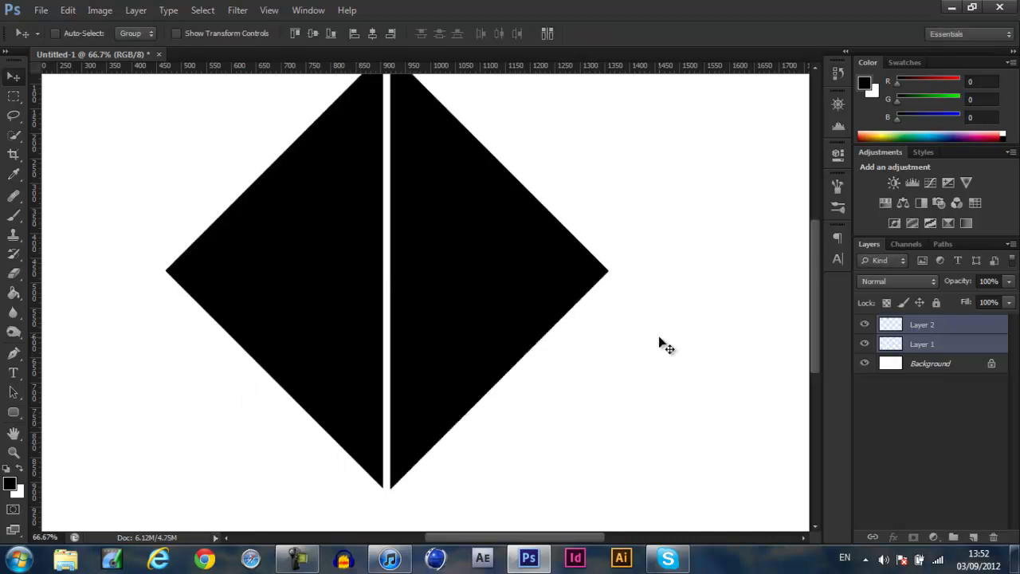
key("m")
left_click_drag(615, 249, 654, 277)
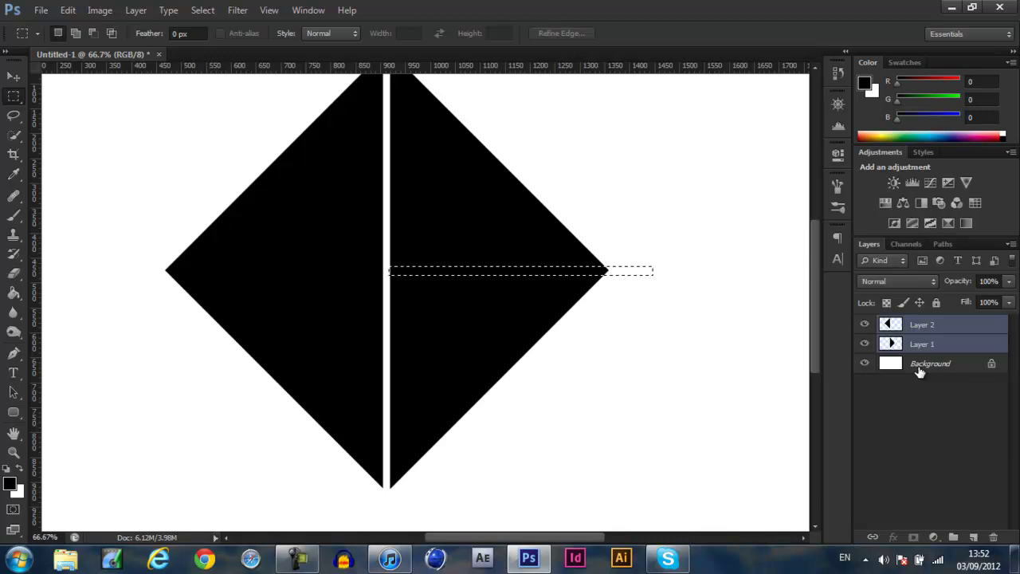
Delete the marquee strip from Layer 1, deselect, and zoom to check the three black pieces
left_click(975, 349)
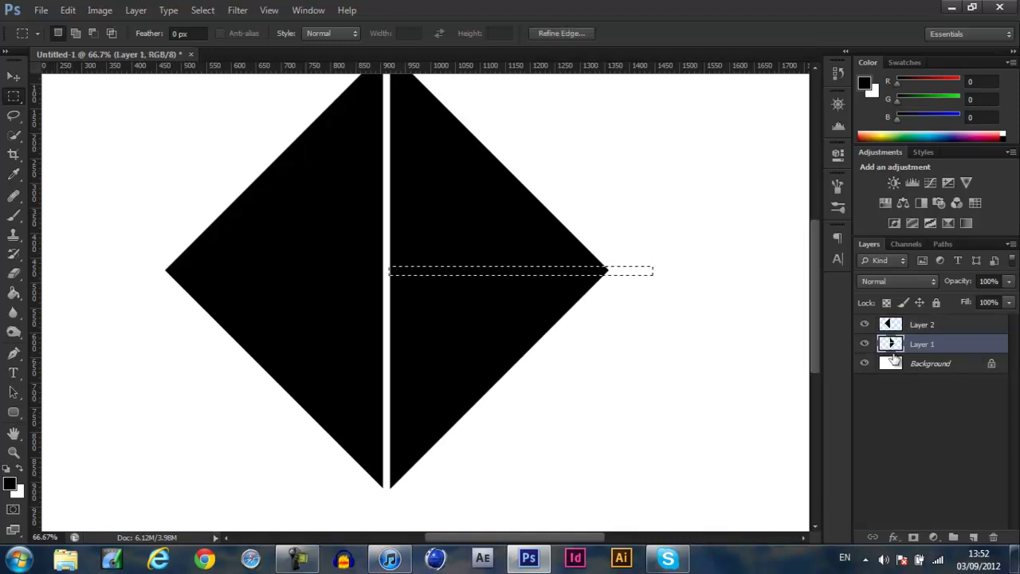
key("Delete")
key("ctrl+d")
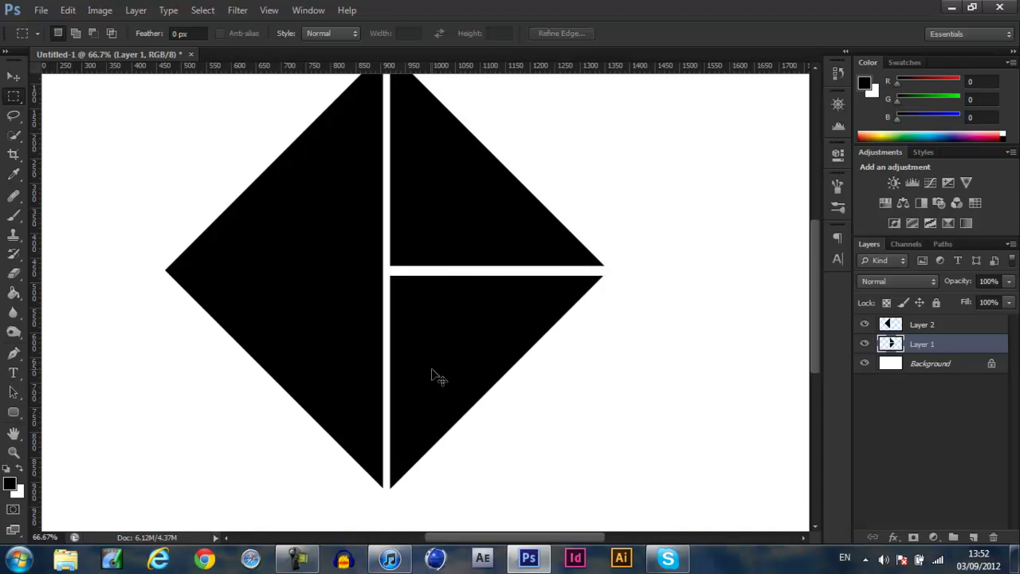
key("ctrl+minus")
key("ctrl+minus")
key("ctrl+minus")
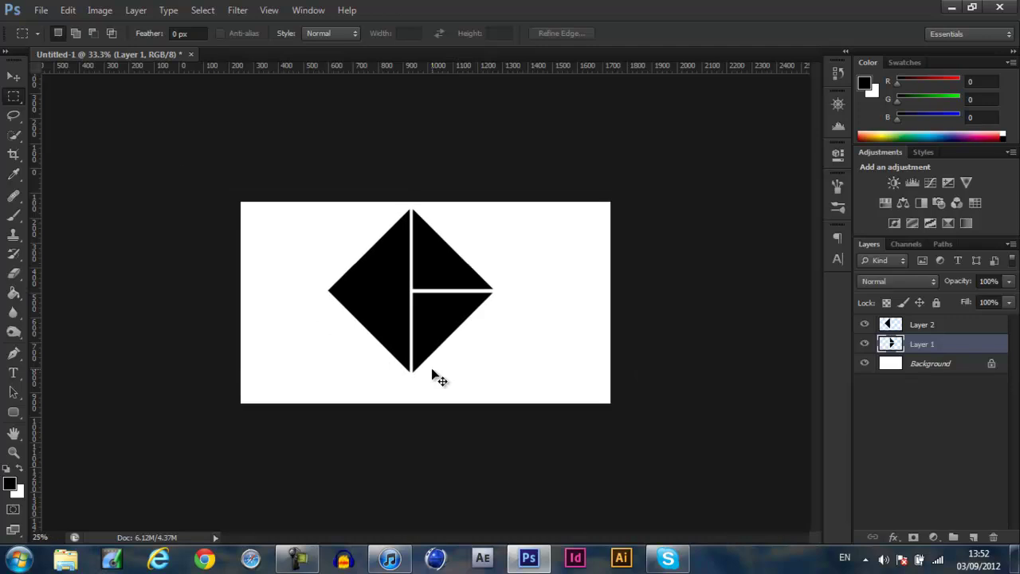
key("ctrl+plus")
key("ctrl+plus")
key("ctrl+plus")
key("ctrl+minus")
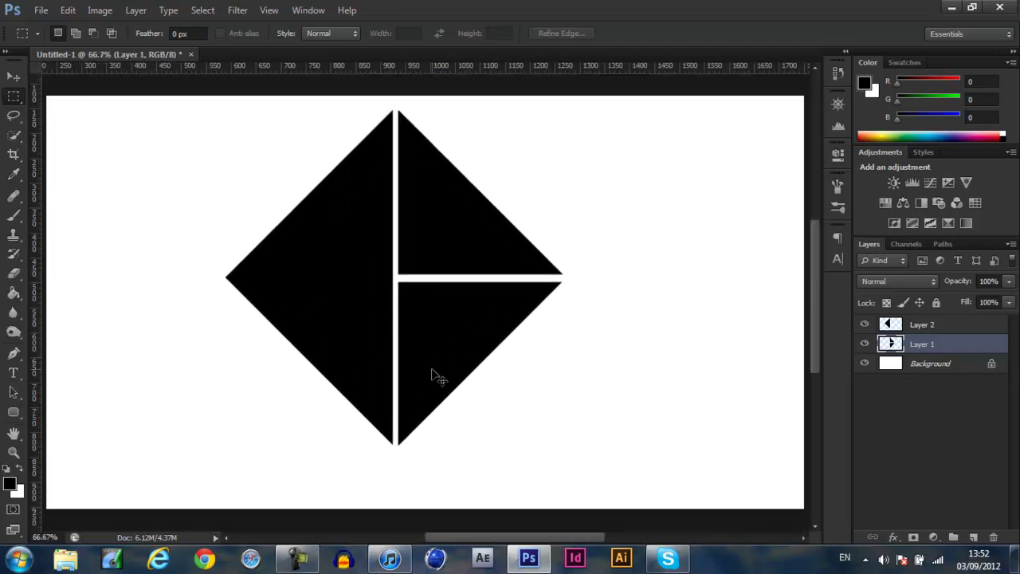
key("ctrl+minus")
key("ctrl+minus")
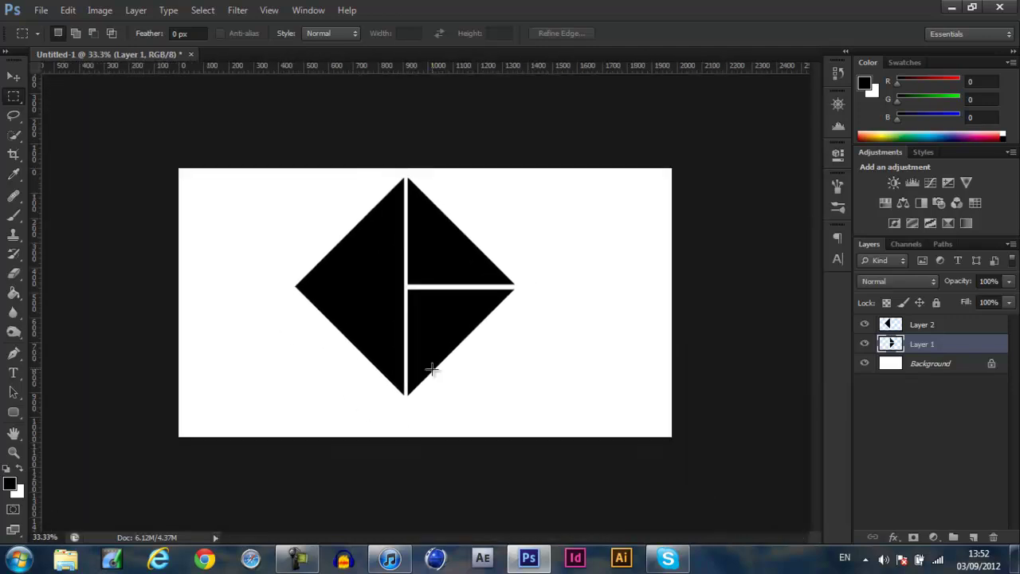
key("ctrl+plus")
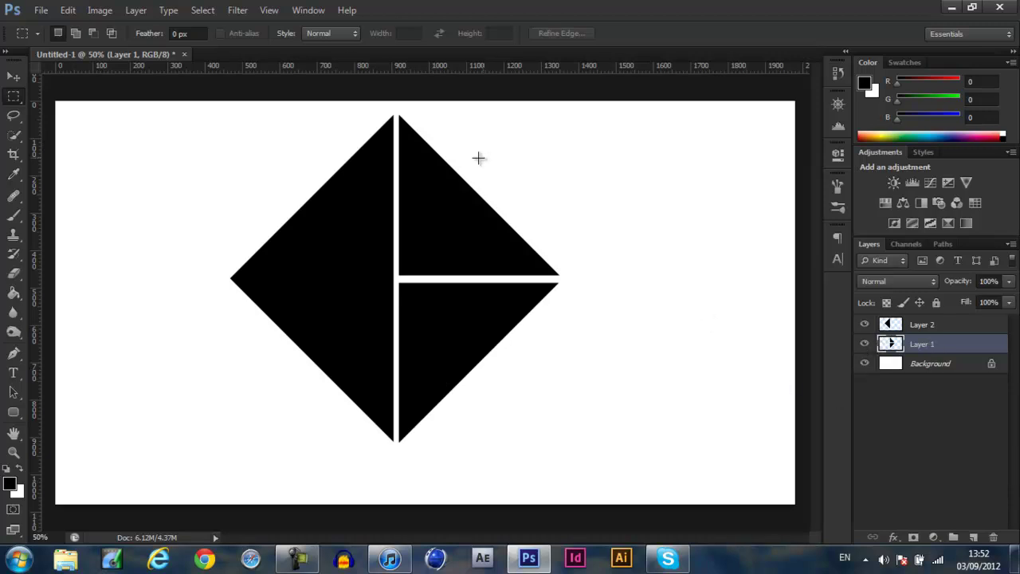
Copy the top-right triangle onto new Layer 3 with Layer Via Copy
left_click_drag(396, 102, 575, 279)
right_click(577, 282)
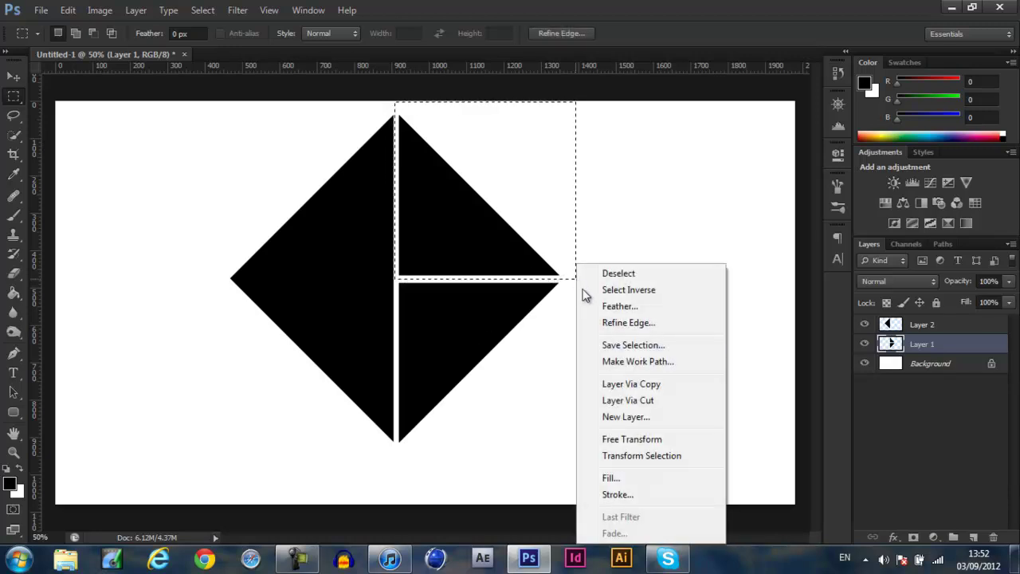
left_click(649, 383)
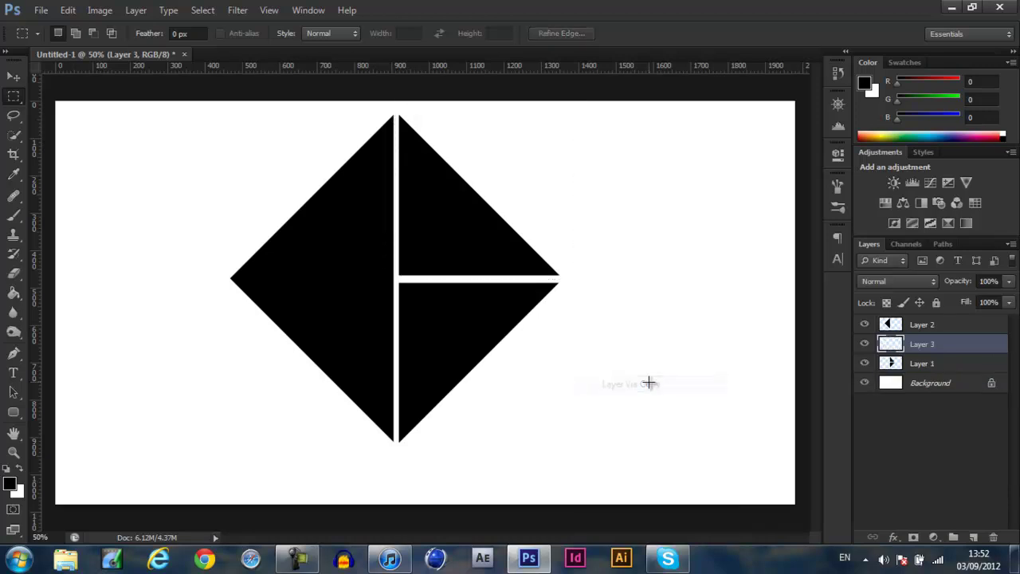
key("v")
left_click_drag(444, 234, 497, 198)
key("ctrl+alt+z")
key("ctrl+alt+z")
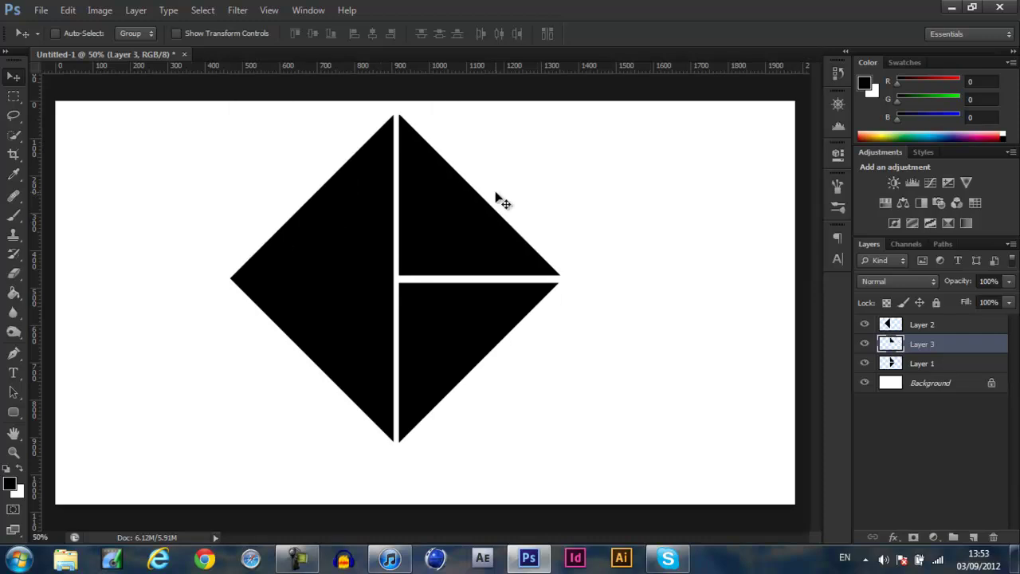
key("ctrl+alt+z")
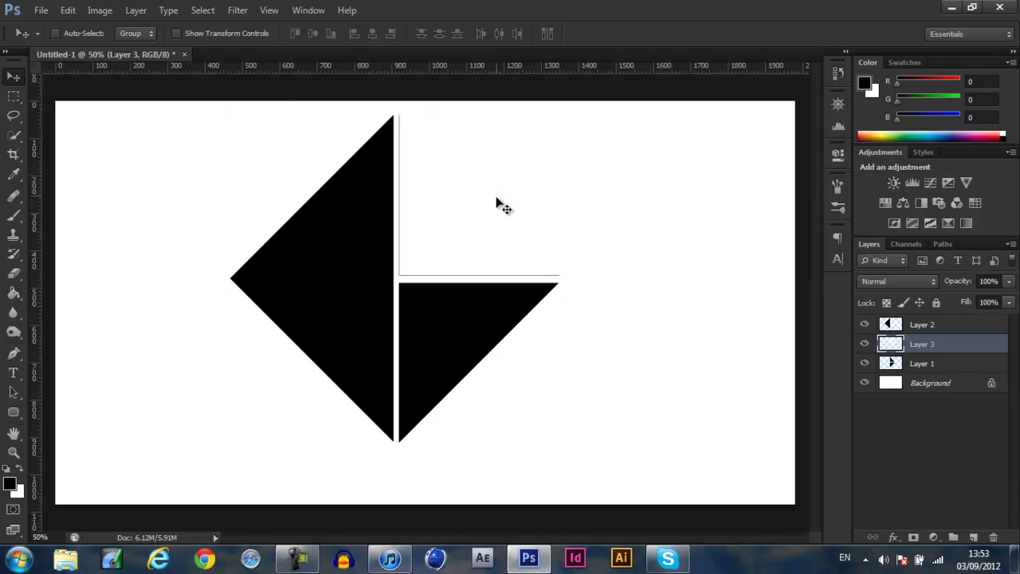
Scale Layer 3's piece to about 77% and nudge it into place
key("ctrl+t")
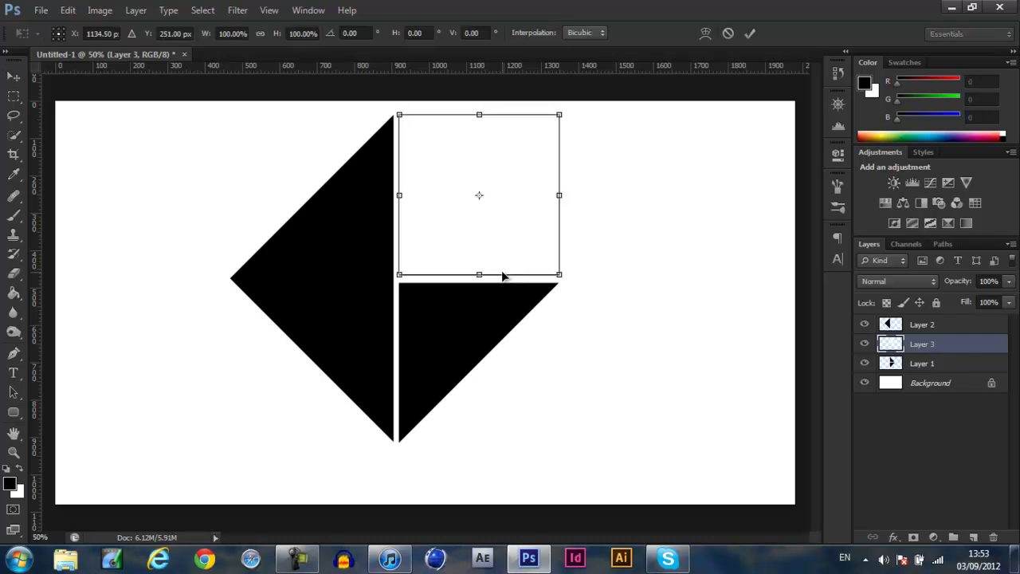
mouse_move(534, 255)
left_mouse_down()
mouse_move(490, 202)
mouse_move(528, 242)
left_mouse_up()
key("Return")
left_click_drag(458, 189, 471, 207)
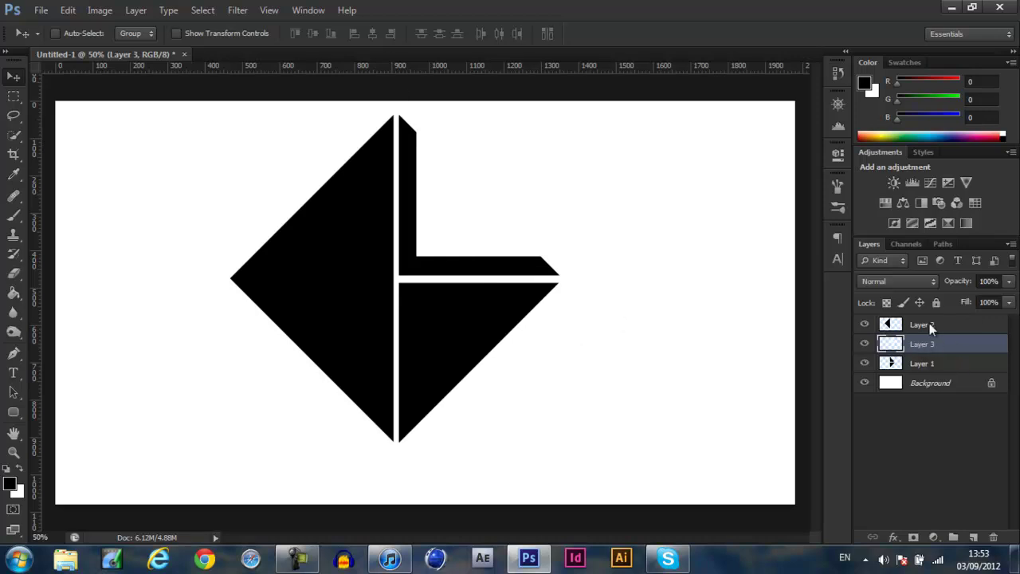
left_click_drag(904, 351, 892, 353)
Load Layer 3's outline, hide Layer 3, and cut that area from Layer 1 onto new Layer 4
left_click(891, 352, "ctrl")
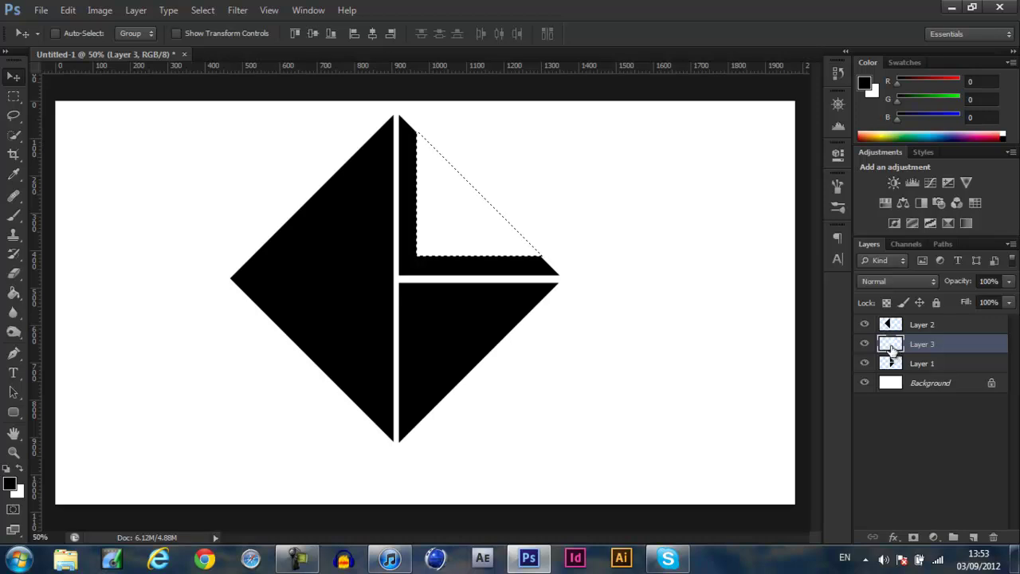
left_click(891, 364)
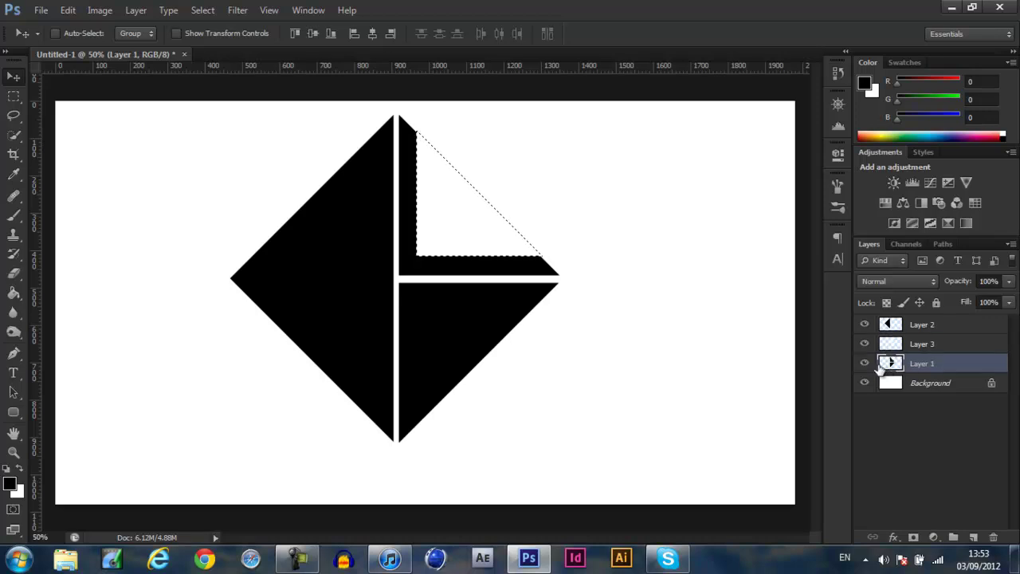
left_click(865, 344)
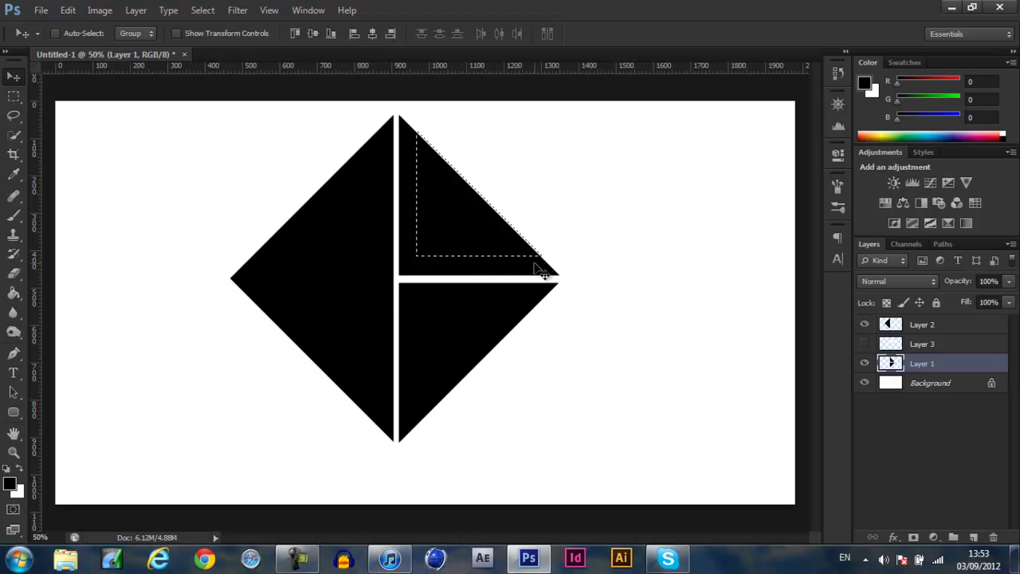
key("m")
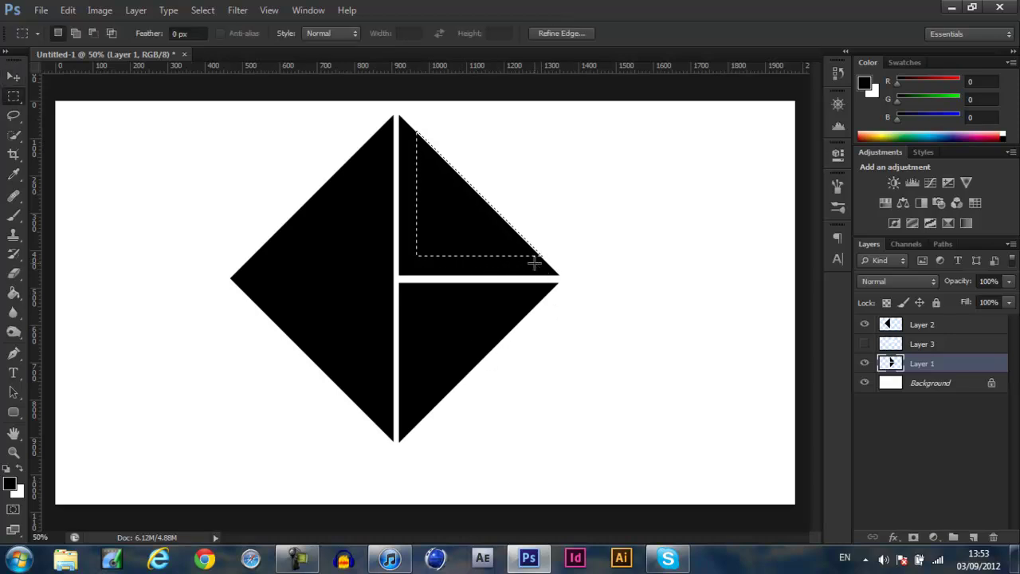
right_click(534, 263)
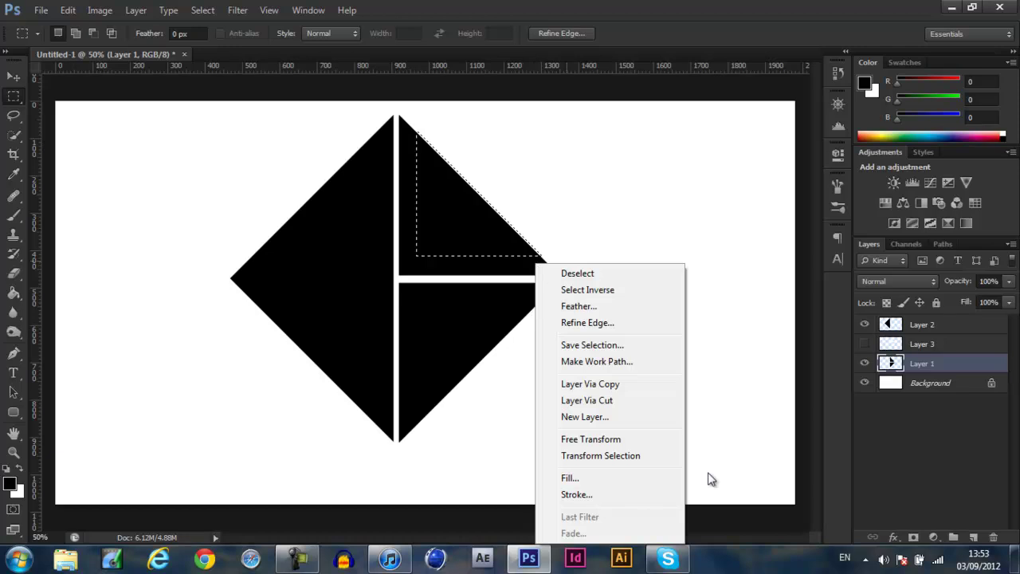
left_click(641, 404)
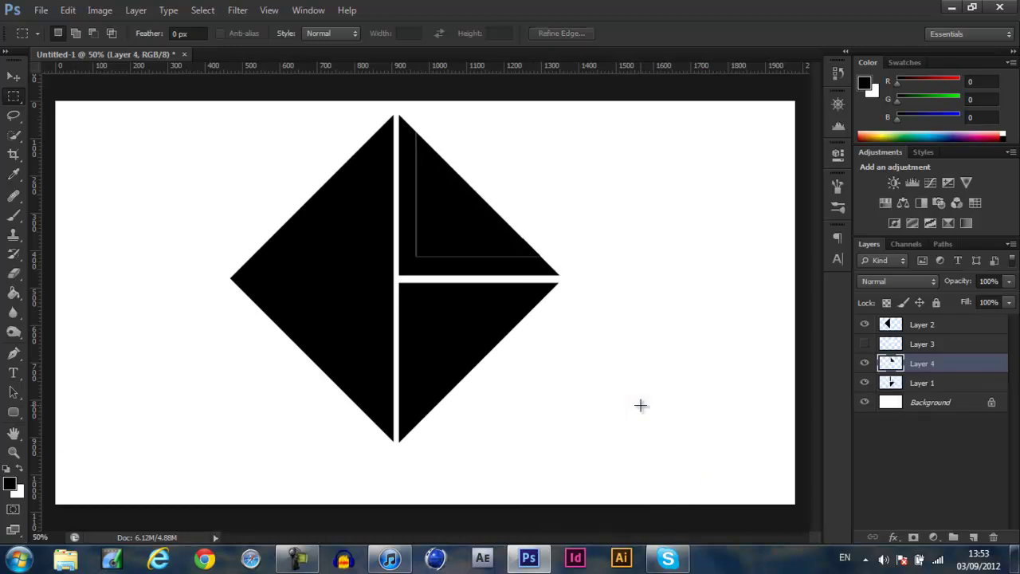
Nudge the inner triangle up to open a thin L-shaped white gap
key("v")
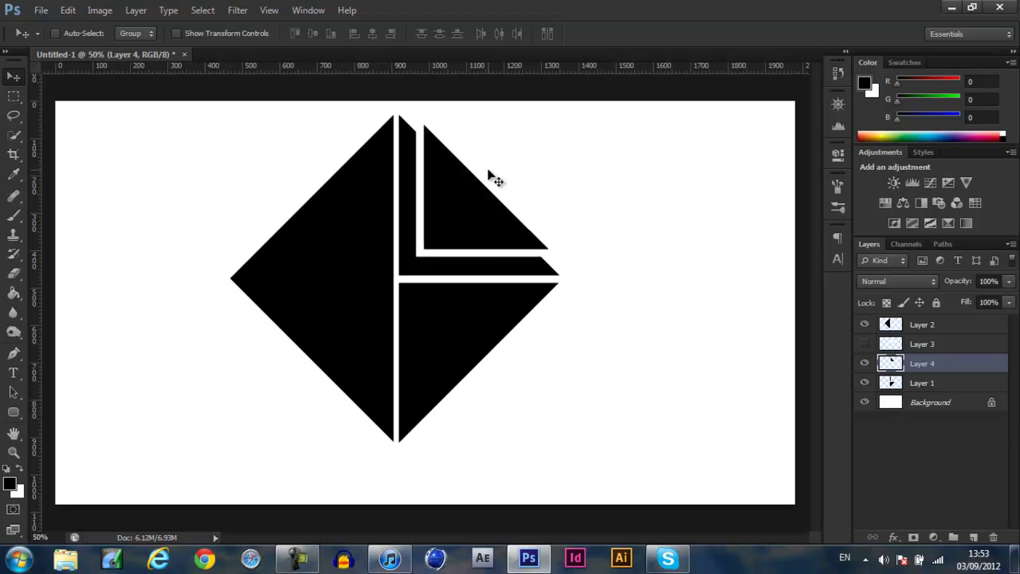
key("ctrl+minus")
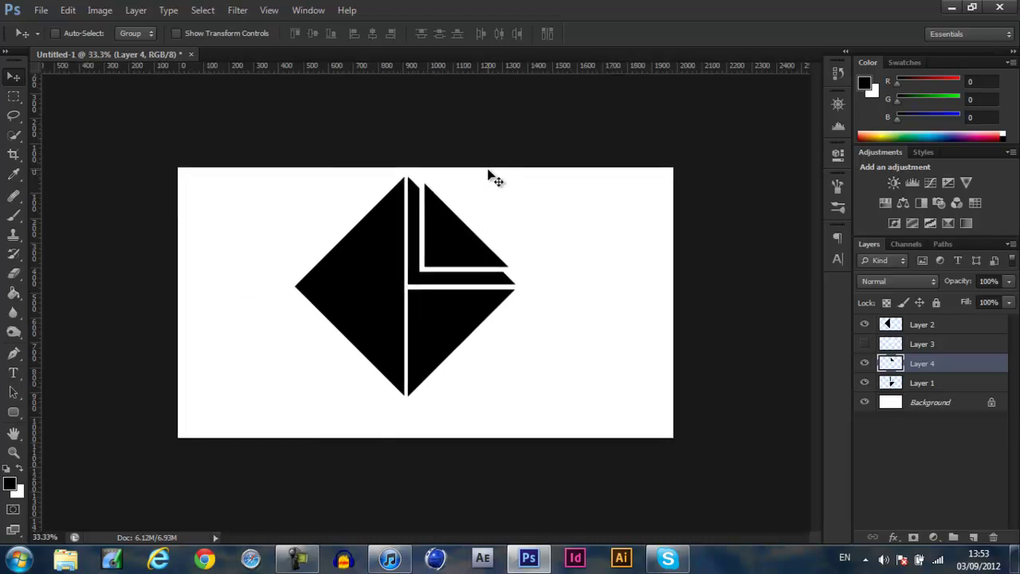
key("ctrl+plus")
key("ctrl+plus")
key("shift+Up")
key("shift+Up")
key("shift+Up")
key("ctrl+minus")
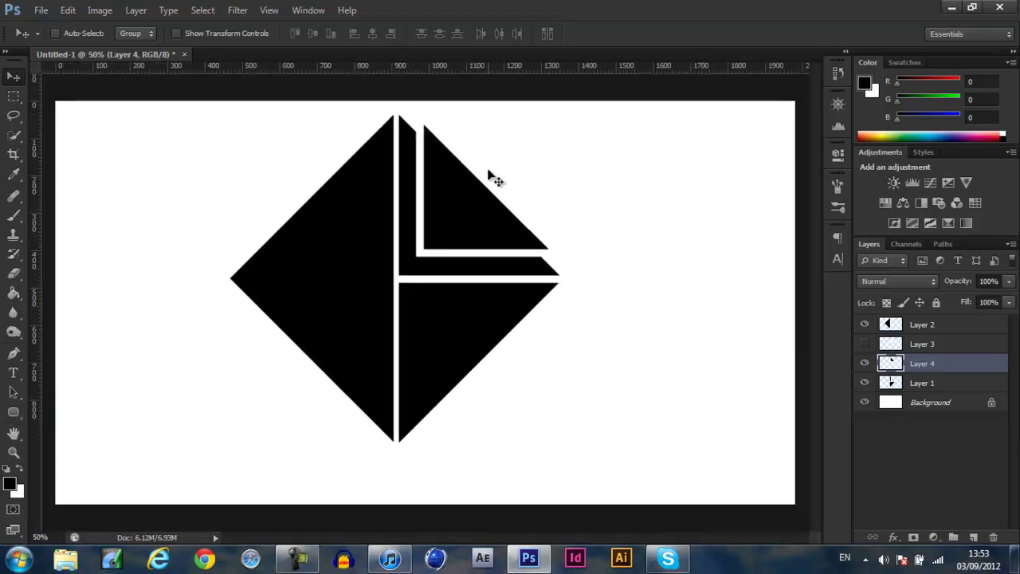
Show Layer 4 again and delete the hidden Layer 3
left_click(866, 363)
key("ctrl+plus")
key("ctrl+plus")
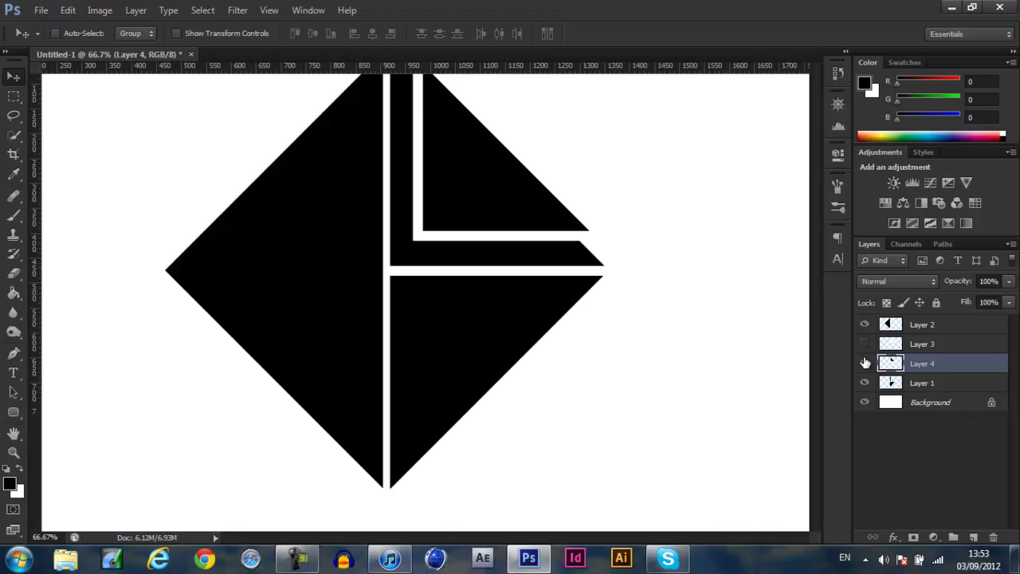
key("ctrl+plus")
key("ctrl+minus")
key("ctrl+minus")
key("ctrl+minus")
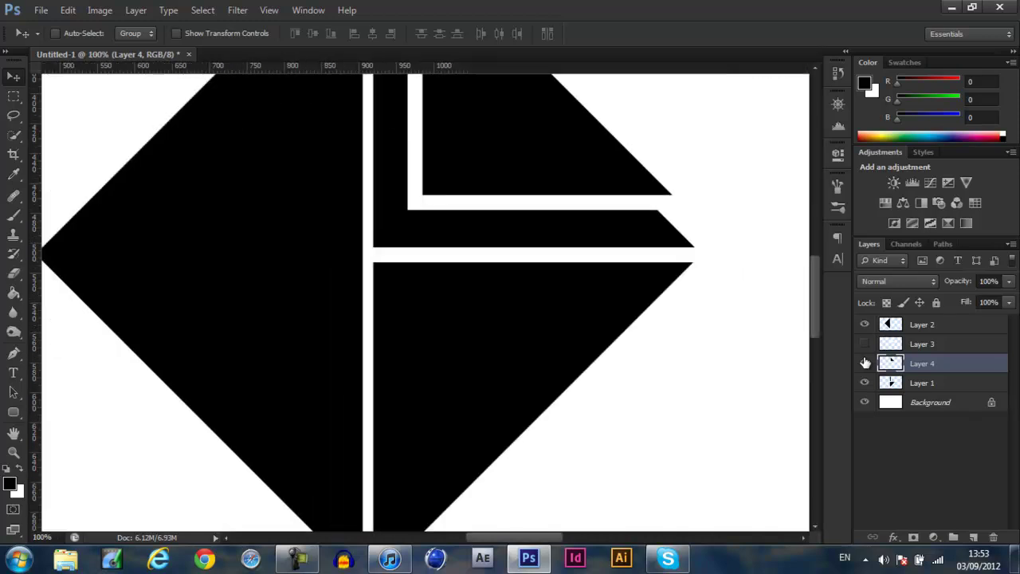
left_click(953, 383)
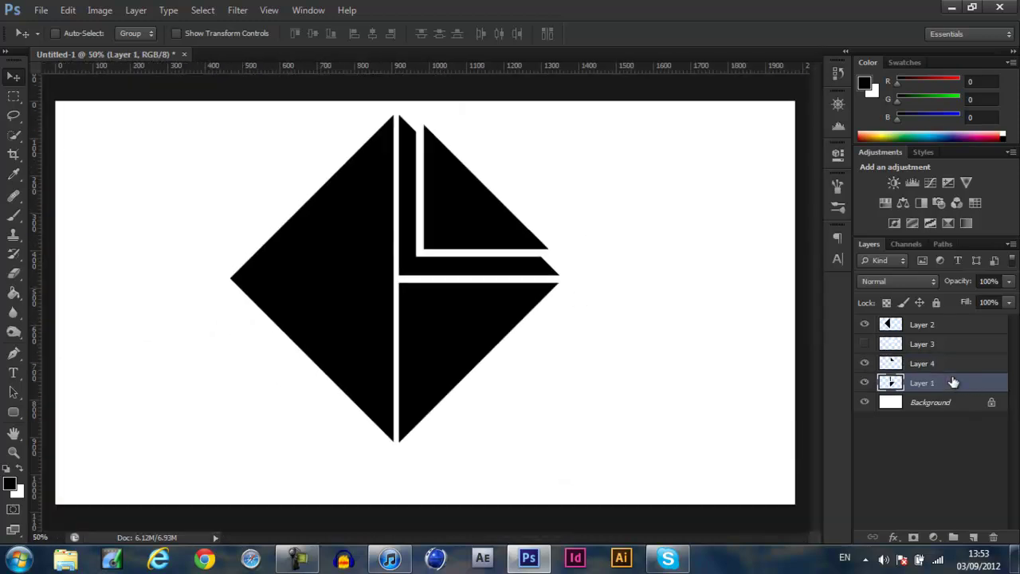
left_click(948, 349)
key("Delete")
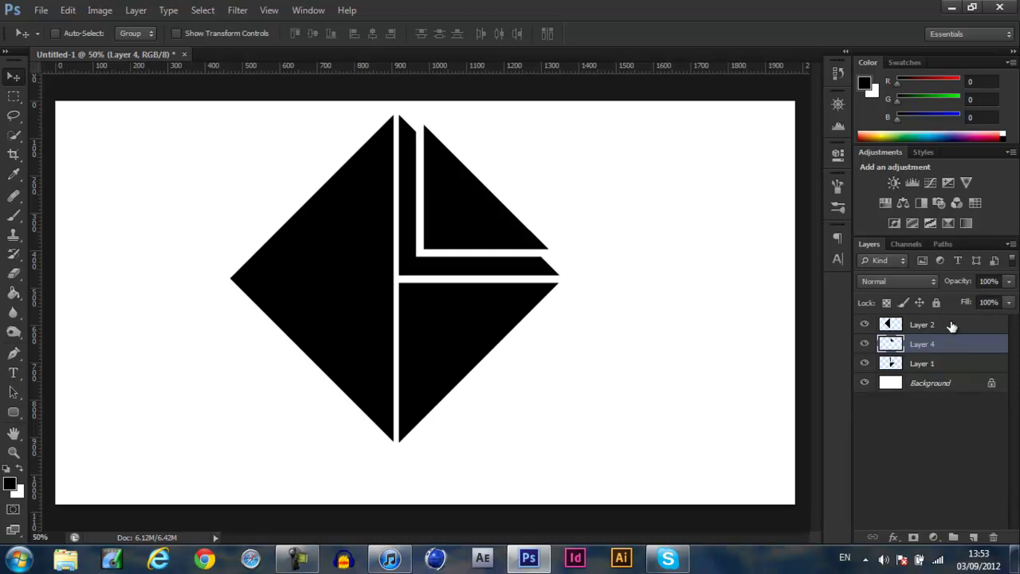
Rotate Layers 1, 2 and 4 together by 45° into an upright square
left_click(951, 324)
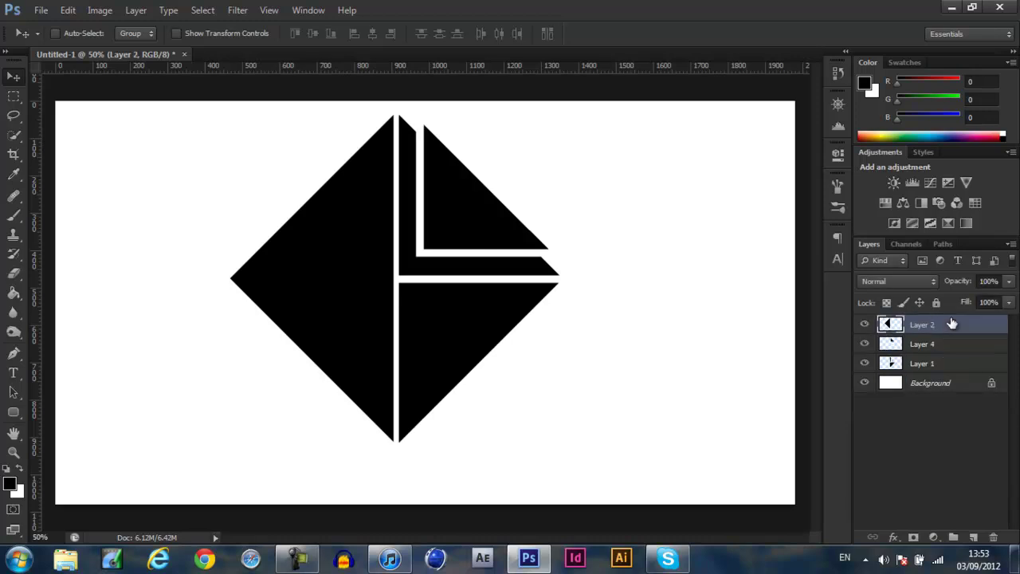
left_click(951, 363, "shift")
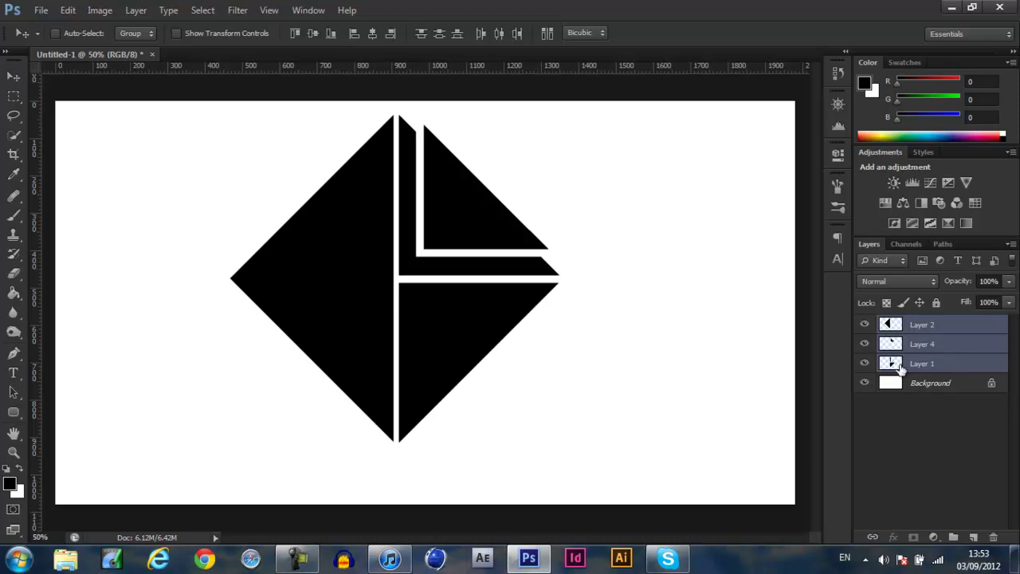
key("ctrl+t")
left_click_drag(591, 455, 426, 469)
key("Return")
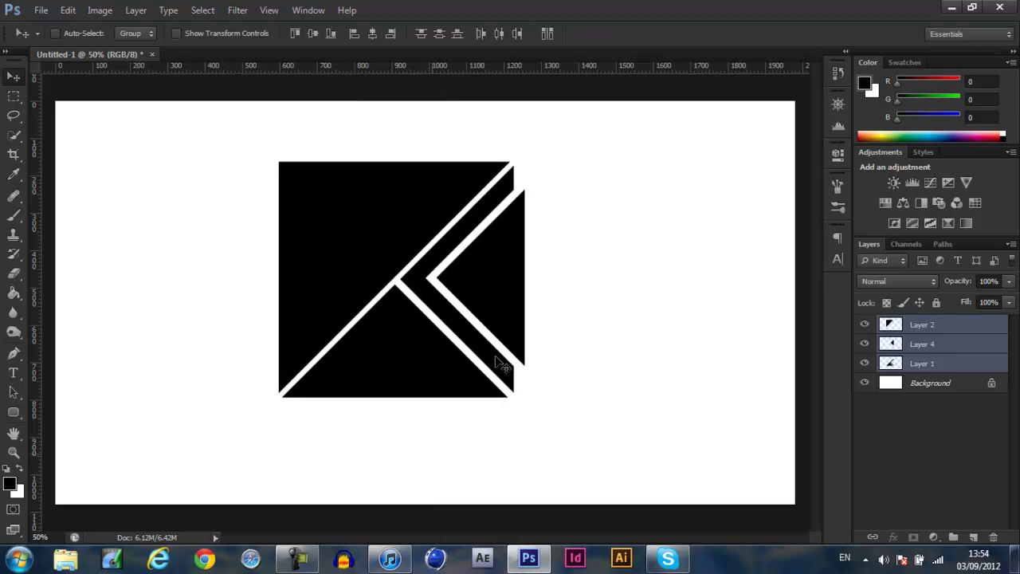
Marquee the part of Layer 4 jutting past the square's right edge and delete it
key("m")
left_click(947, 349)
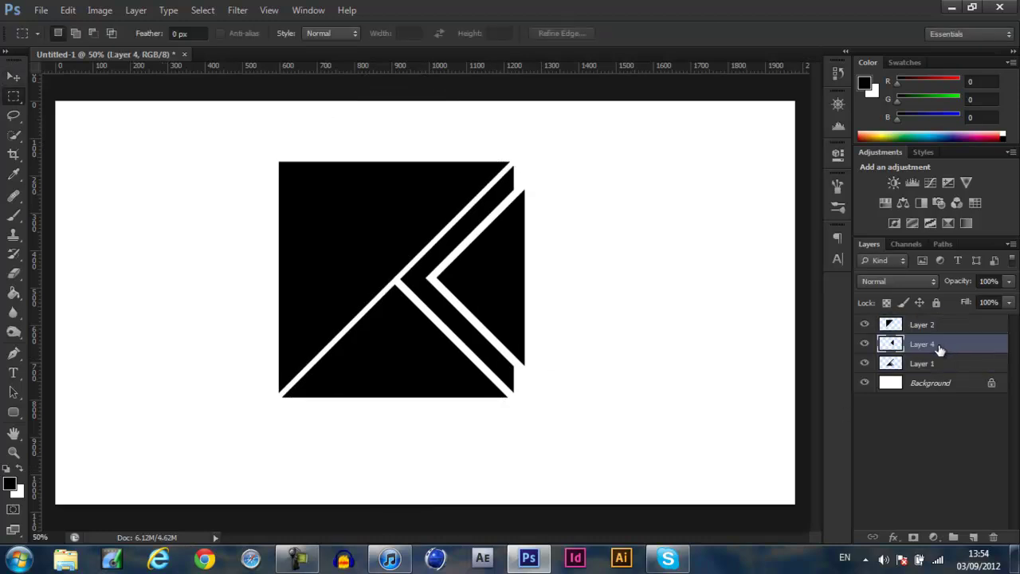
left_click(864, 344)
left_click(866, 346)
left_click_drag(515, 141, 628, 437)
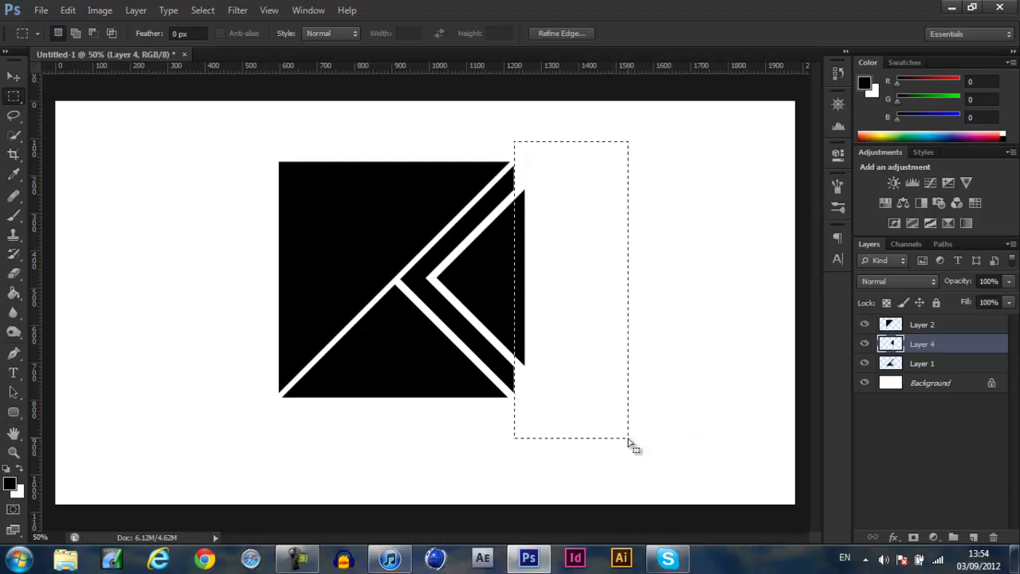
key("Delete")
key("ctrl+d")
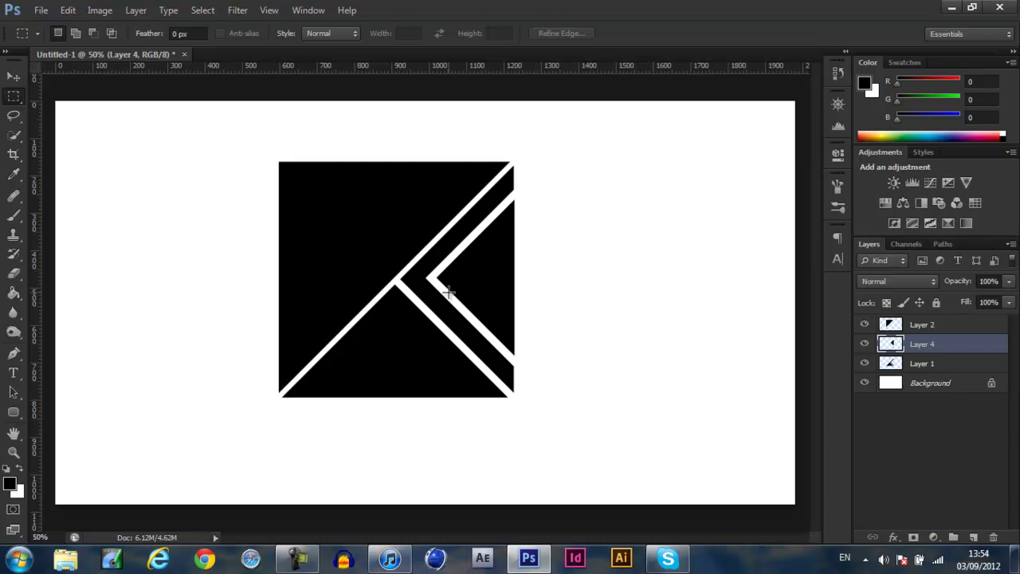
With the Pen tool at 100% zoom, draw a closed notched outline in the square's upper-left area
key("p")
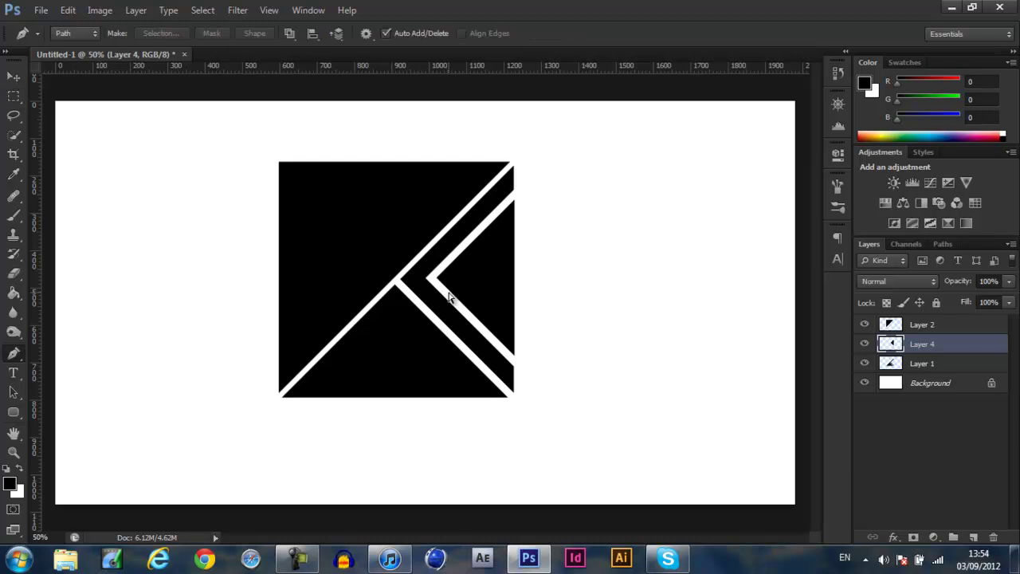
key("ctrl+plus")
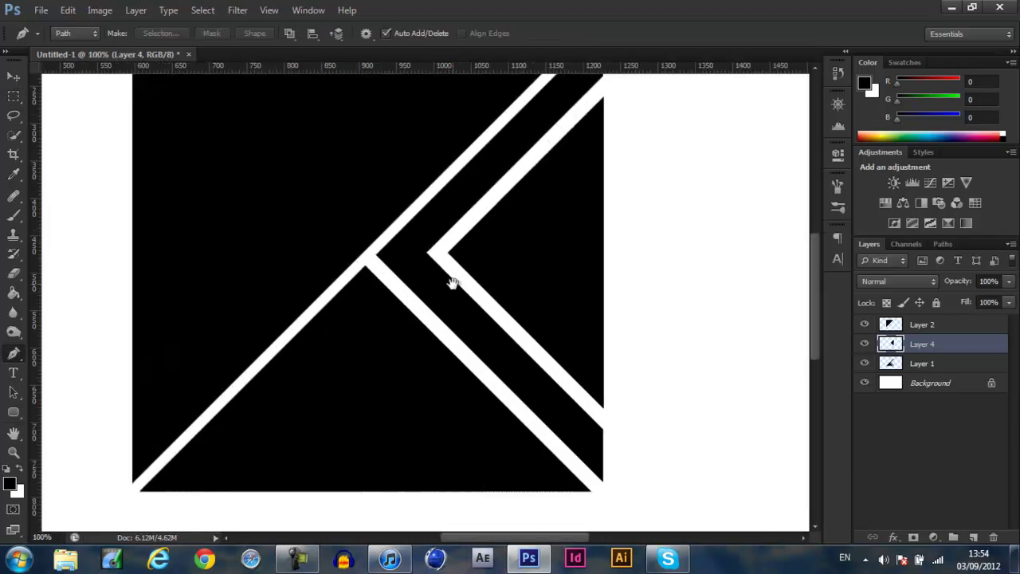
left_click_drag(452, 283, 501, 342)
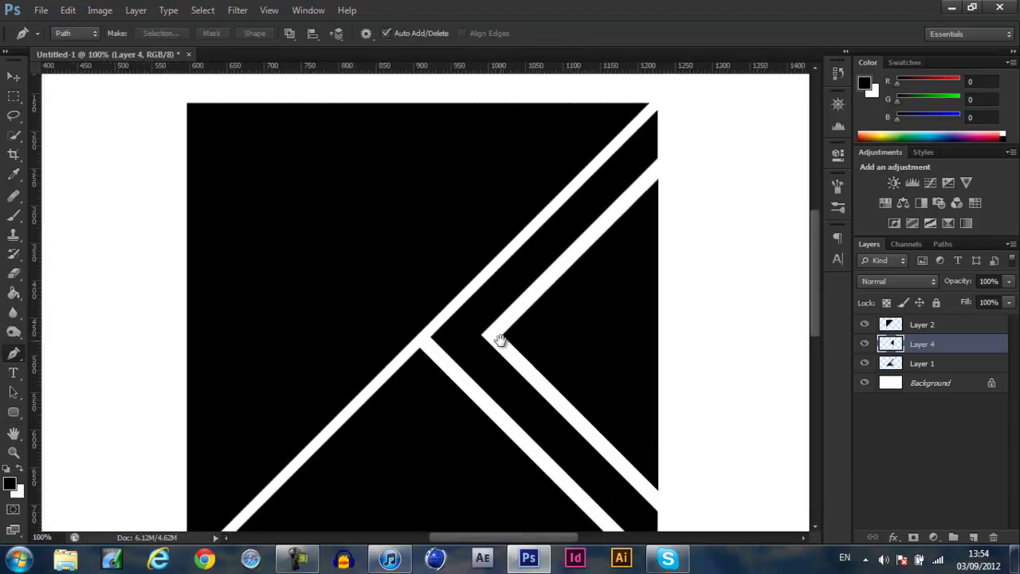
left_click(269, 224)
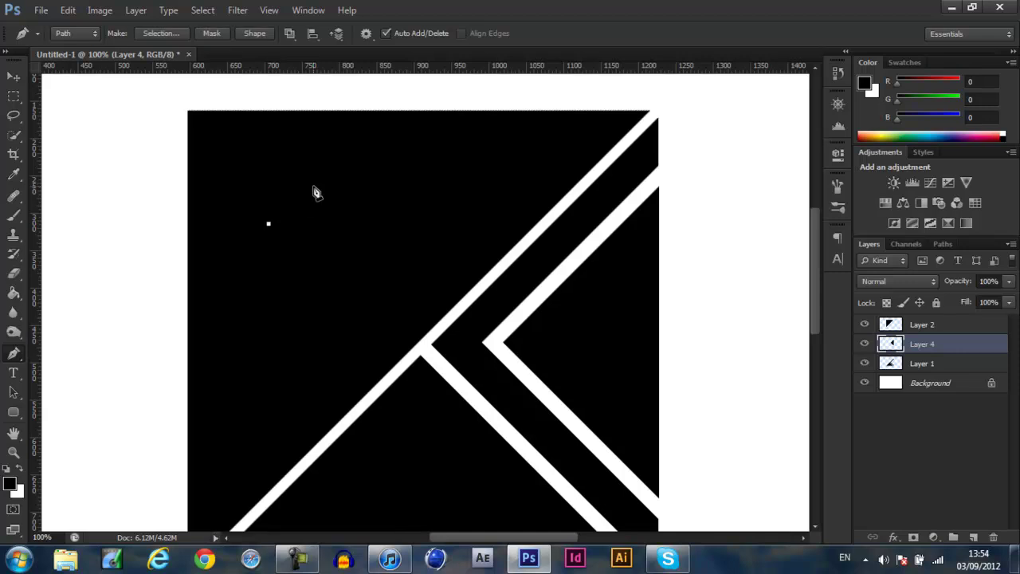
left_click(361, 241)
left_click(271, 332)
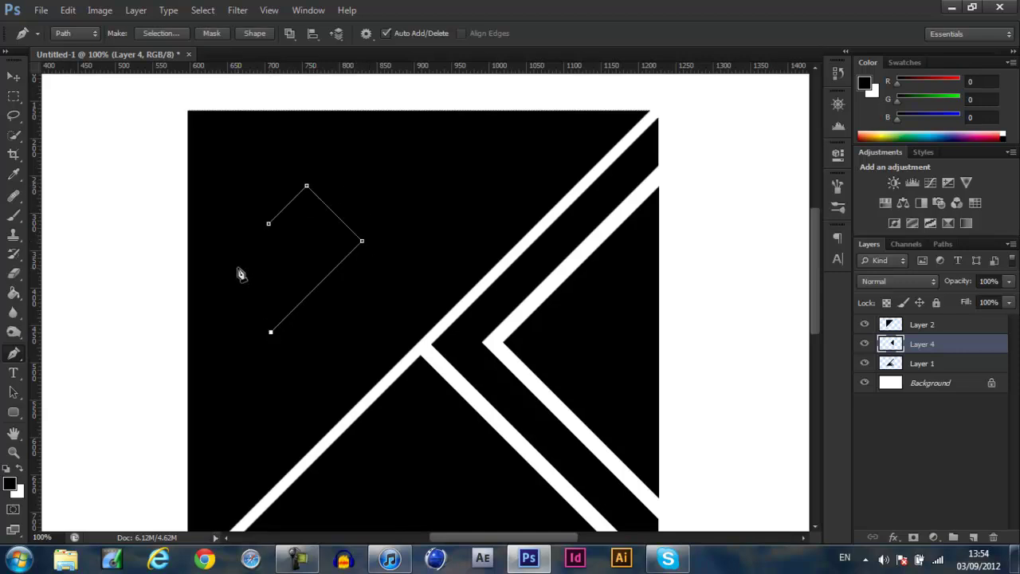
left_click(237, 299)
left_click(273, 265)
left_click(248, 241)
left_click(268, 224)
Convert the notched path to a selection and fill it with white on Layer 2
right_click(351, 277)
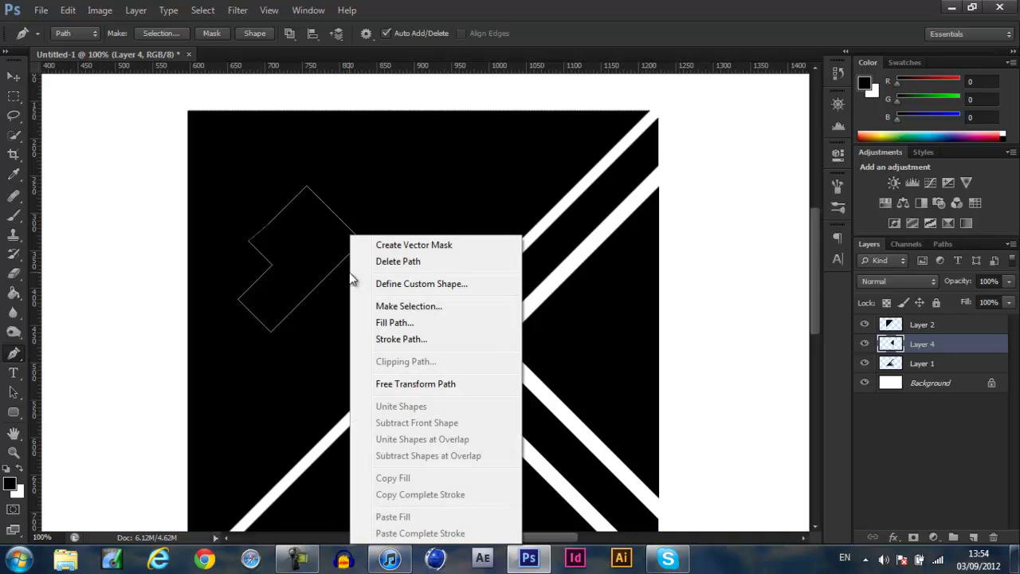
left_click(444, 308)
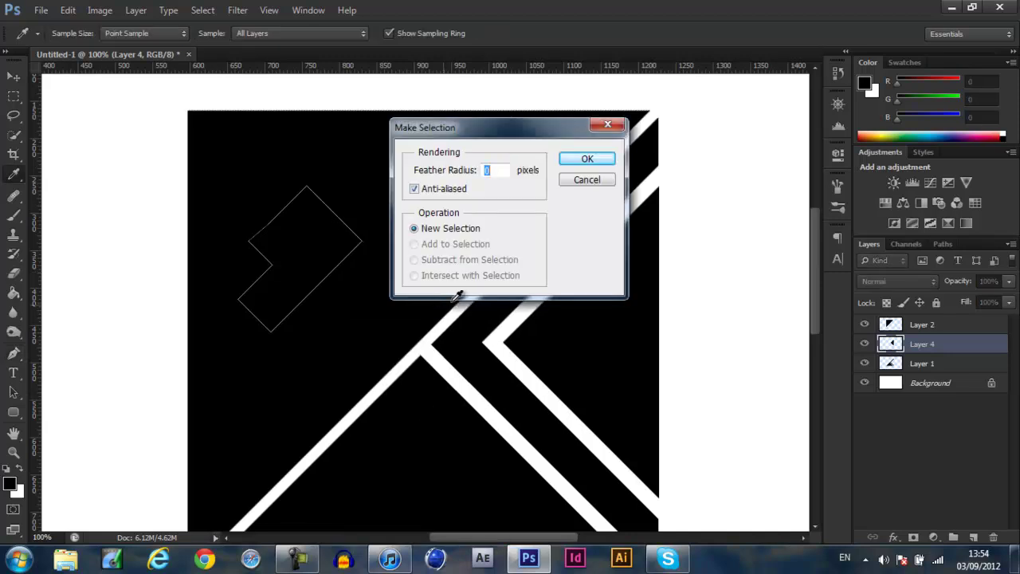
left_click(586, 159)
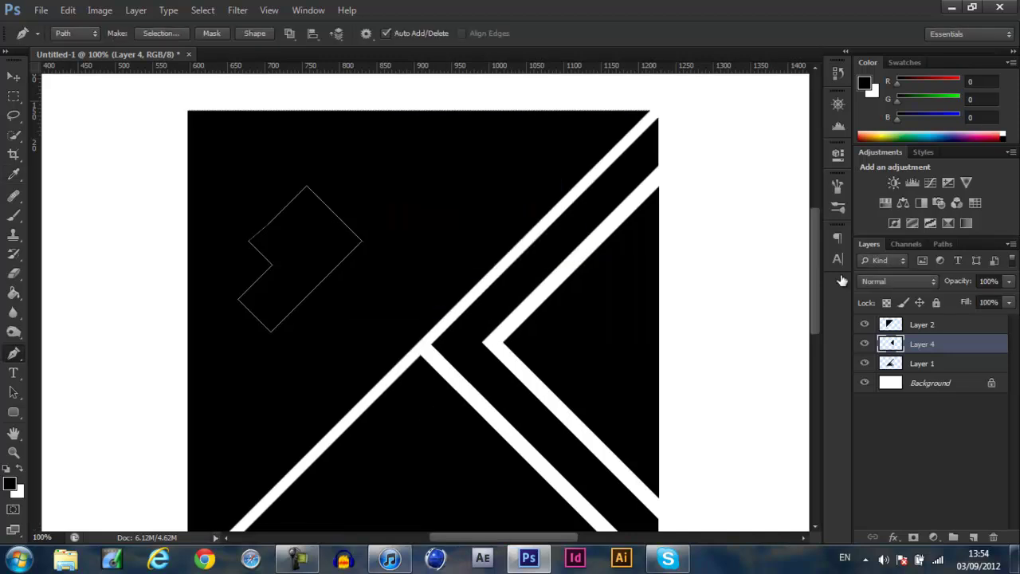
left_click(896, 325)
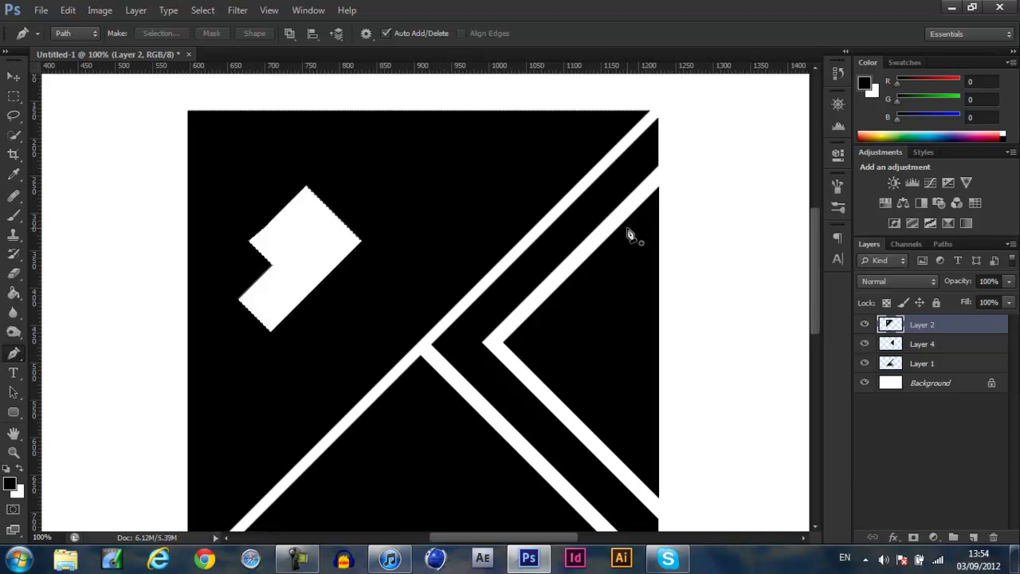
key("Delete")
key("m")
key("ctrl+d")
key("ctrl+minus")
key("ctrl+minus")
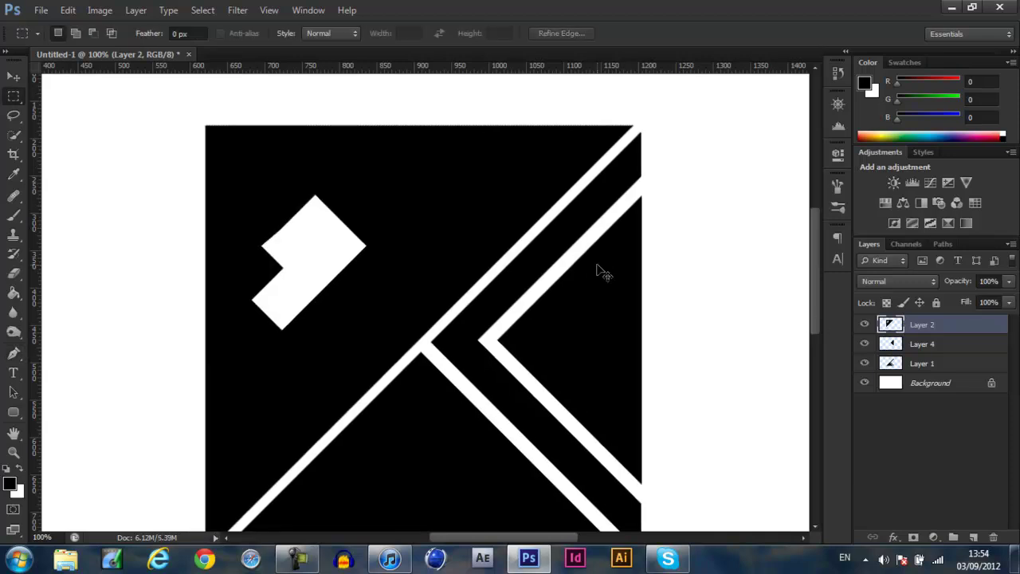
key("ctrl+minus")
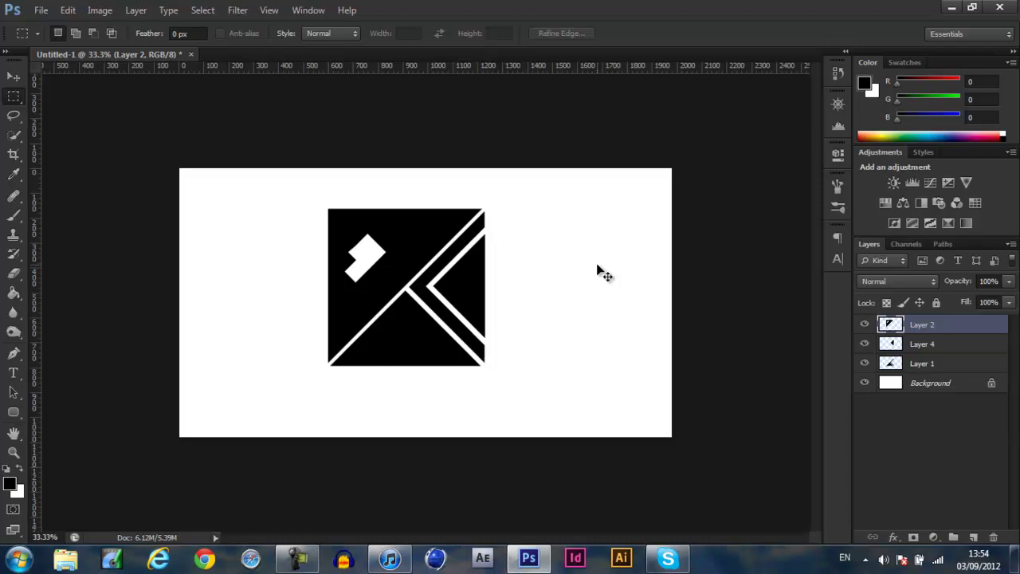
key("ctrl+plus")
key("ctrl+plus")
key("ctrl+minus")
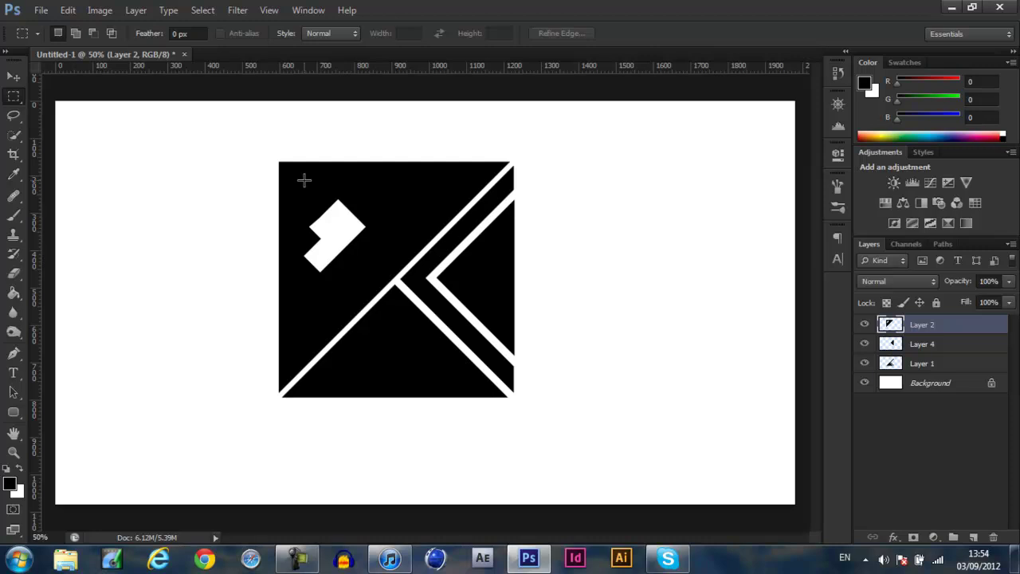
left_click_drag(301, 172, 326, 210)
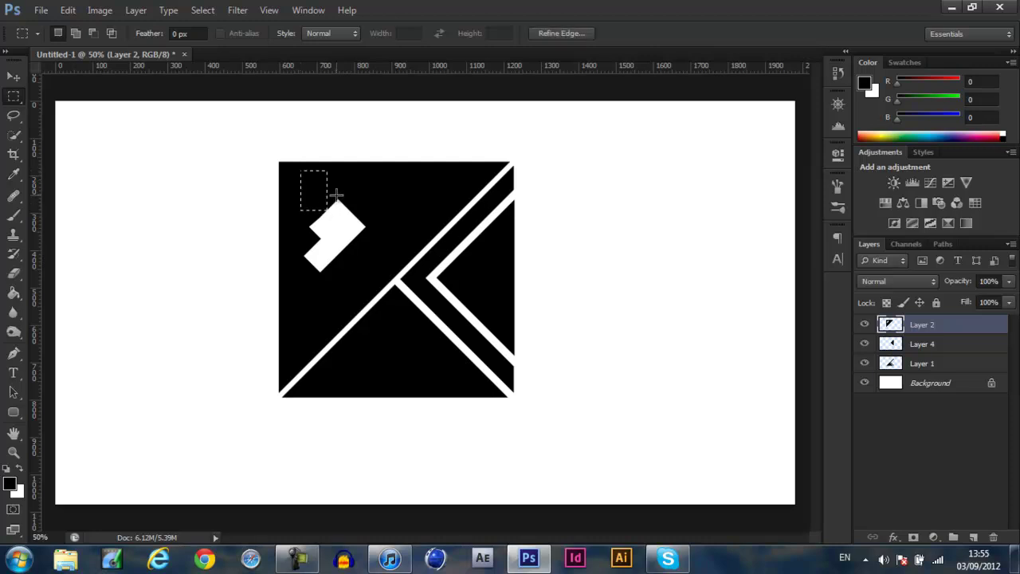
left_click(336, 195)
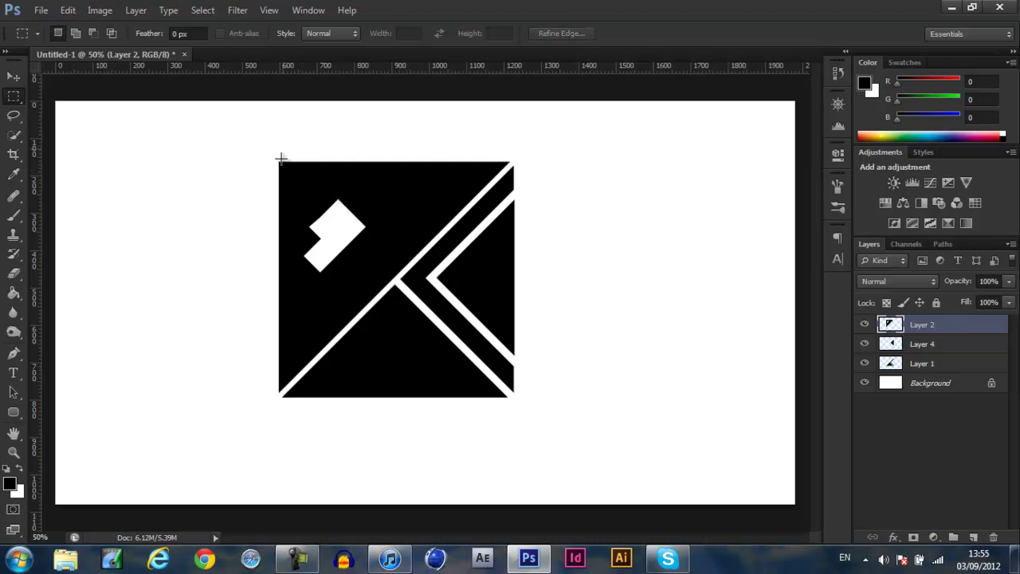
left_click_drag(310, 226, 387, 237)
left_click(414, 190)
left_click_drag(465, 236, 279, 164)
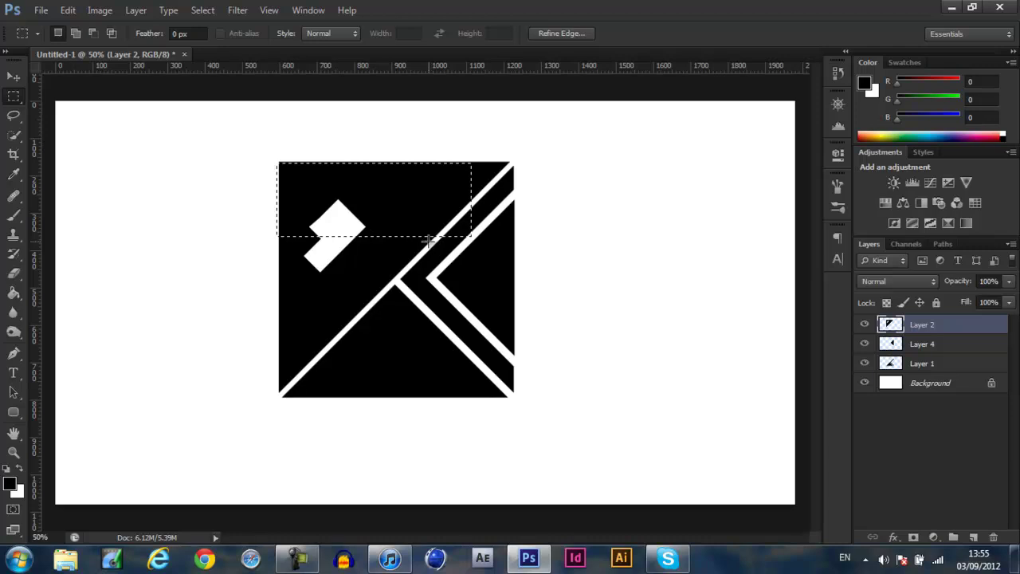
left_click(433, 107)
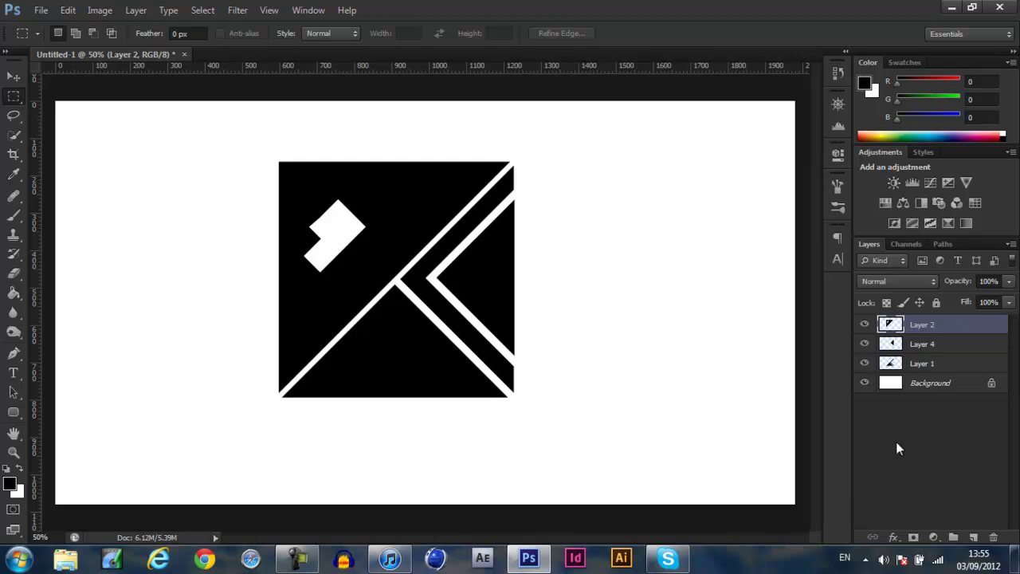
left_click(864, 323)
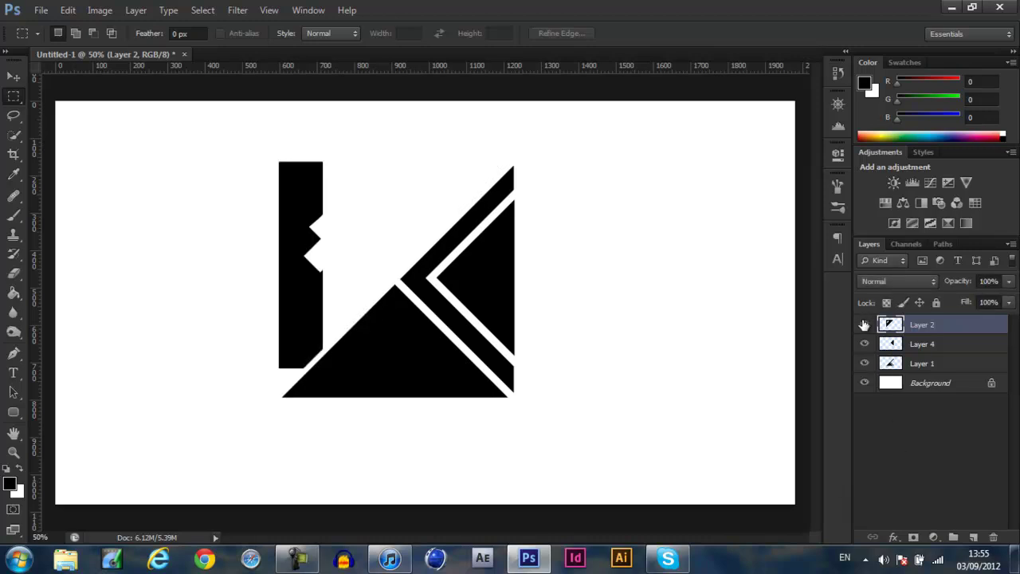
left_click(865, 323)
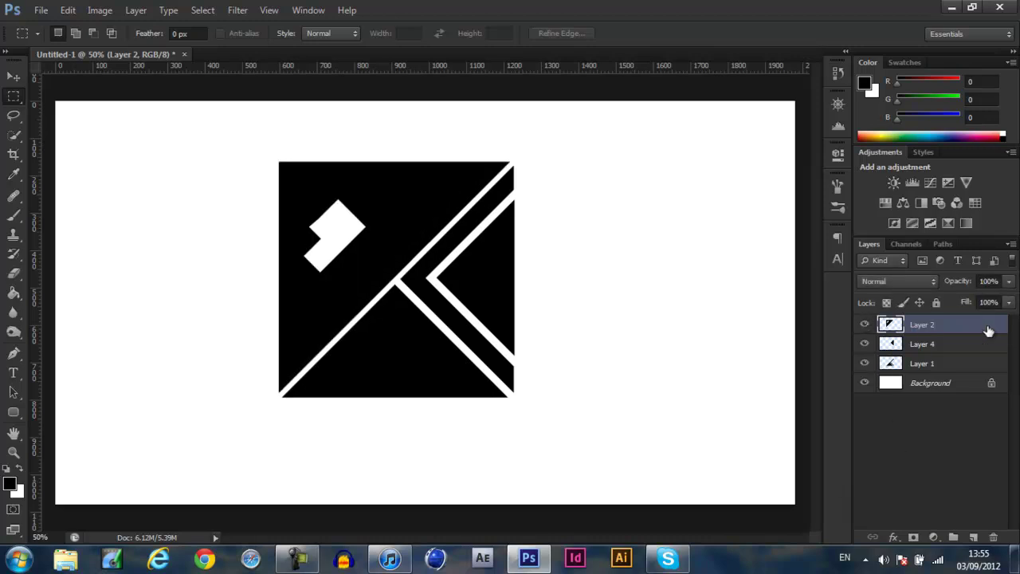
Merge the three logo layers (Layers 2, 4 and 1) into a single layer
left_click(954, 363, "shift")
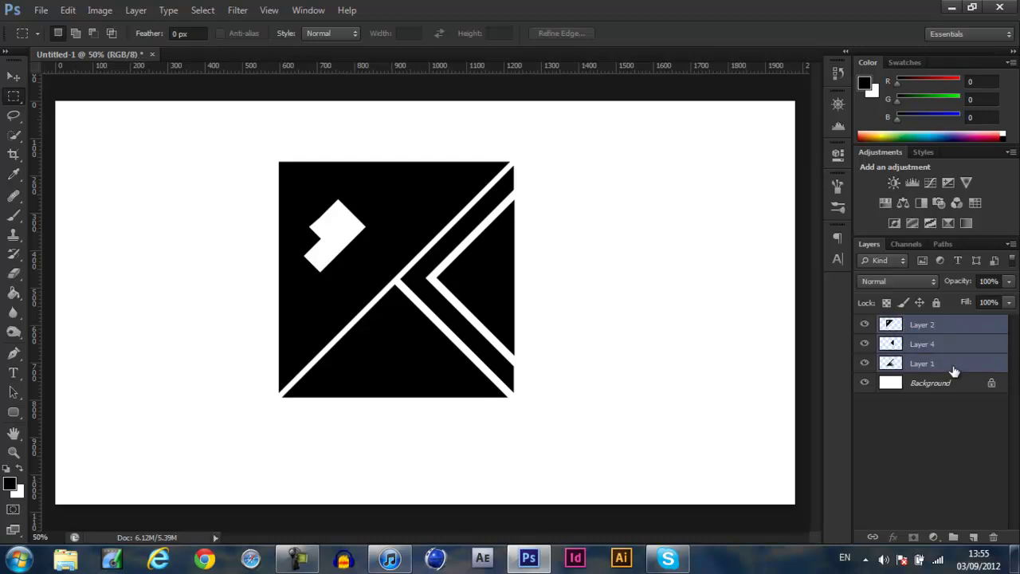
key("ctrl+e")
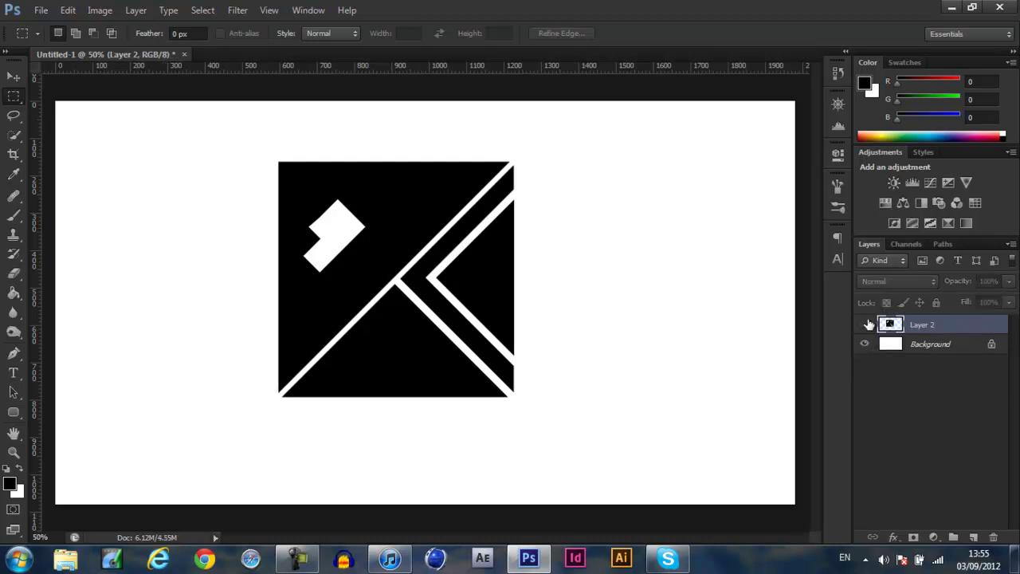
left_click(865, 323)
left_click(865, 324)
Move the merged logo slightly up and to the left, keeping the view at 50%
key("v")
left_click_drag(483, 268, 406, 265)
key("ctrl+minus")
key("ctrl+plus")
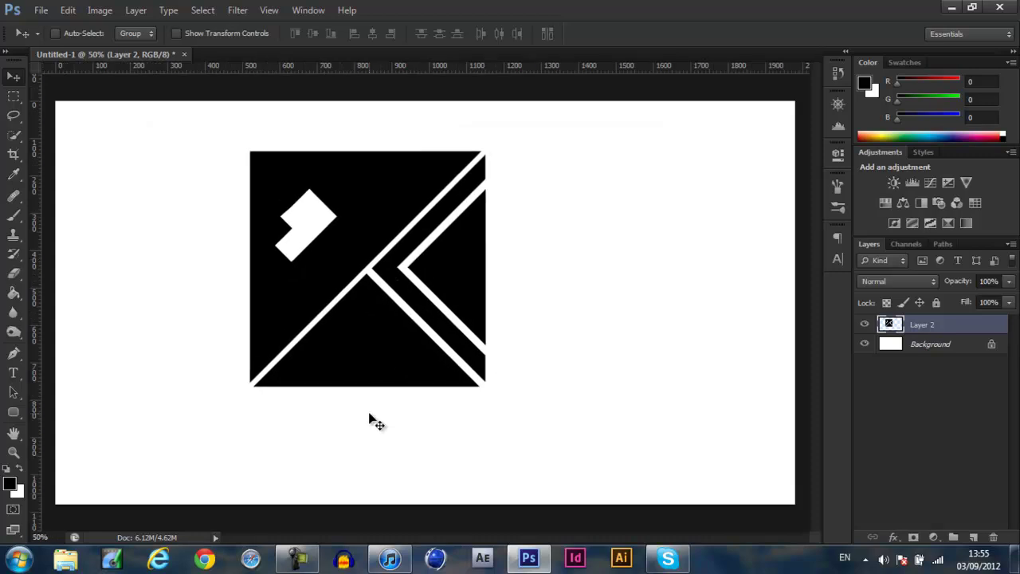
left_click(303, 561)
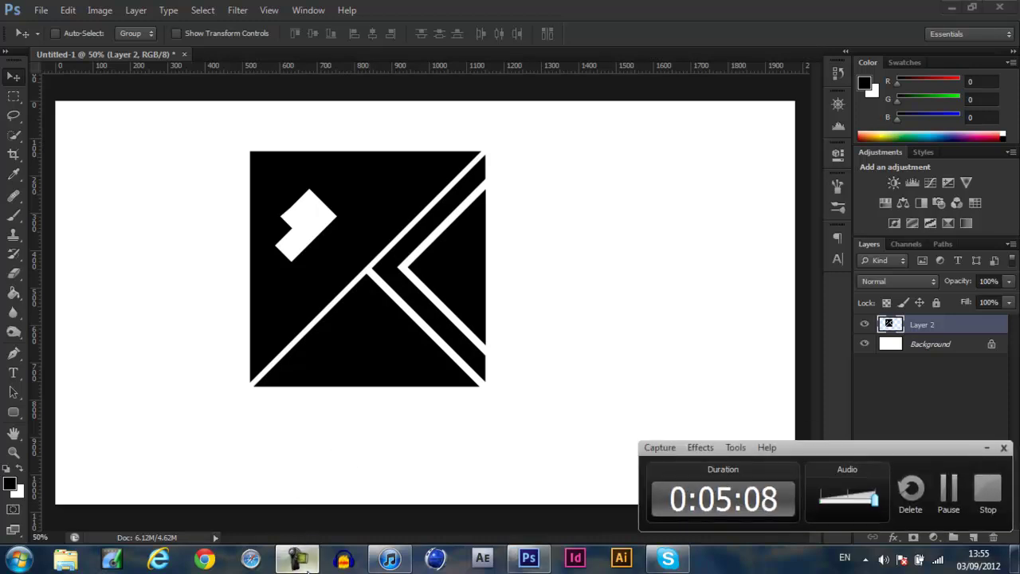
left_click(307, 562)
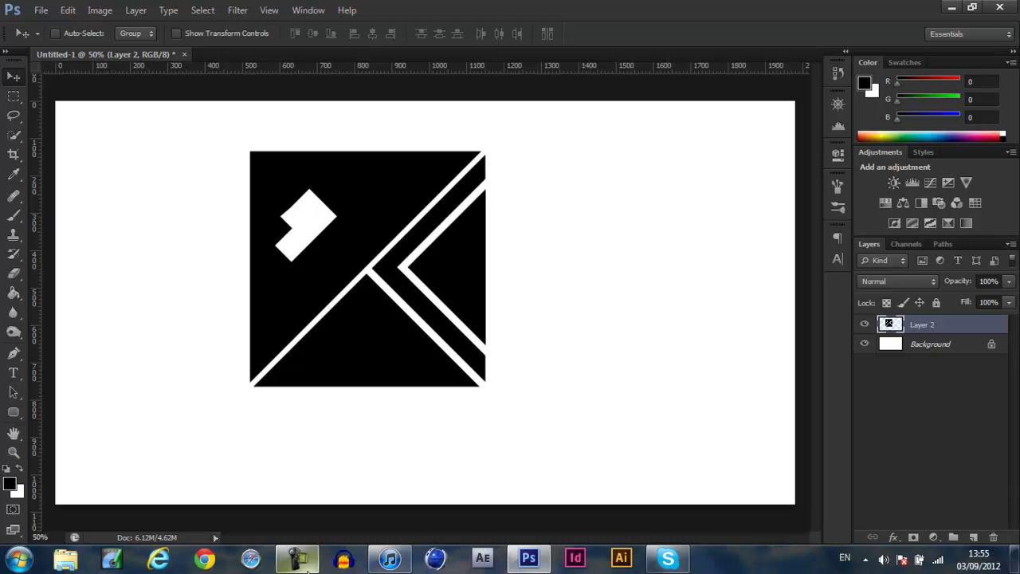
left_click(298, 558)
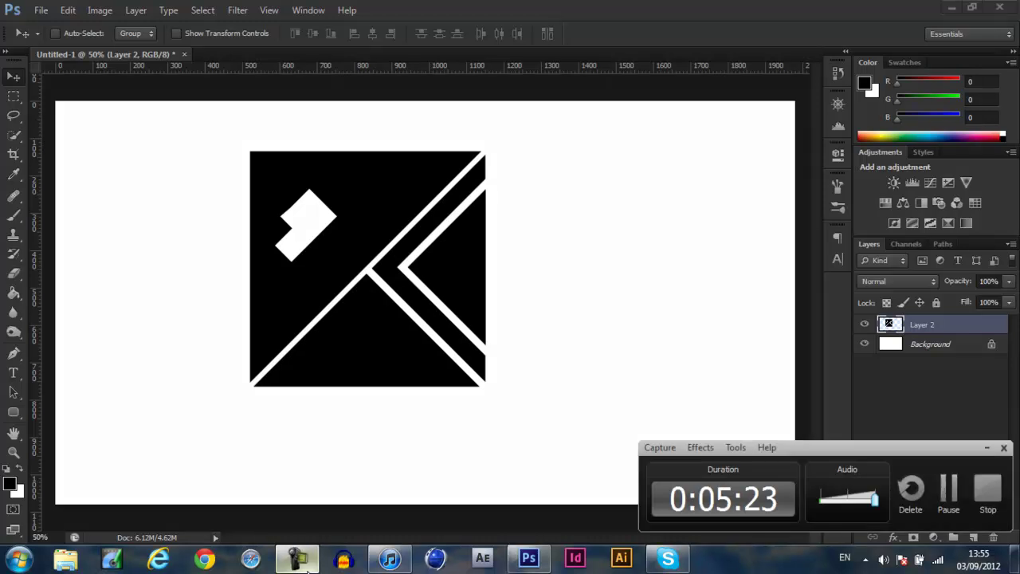